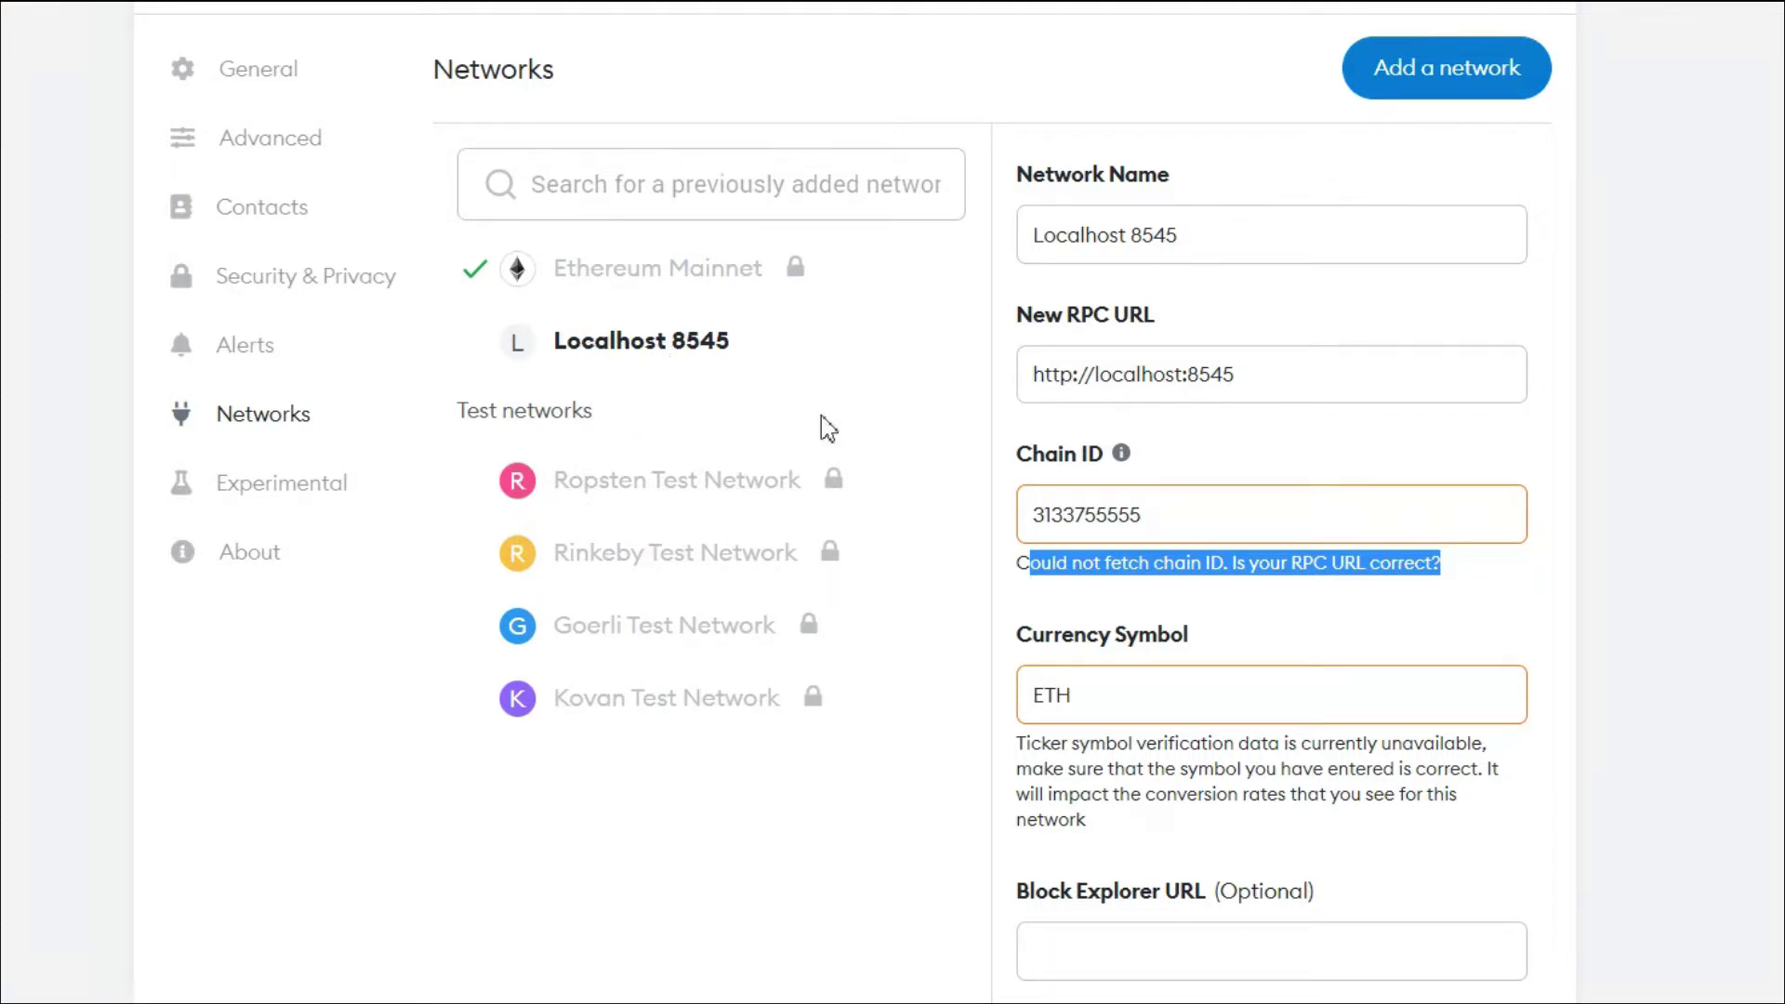
Replace the Localhost 8545 Chain ID value with 31337 and review the chain ID warning
double_click(1102, 516)
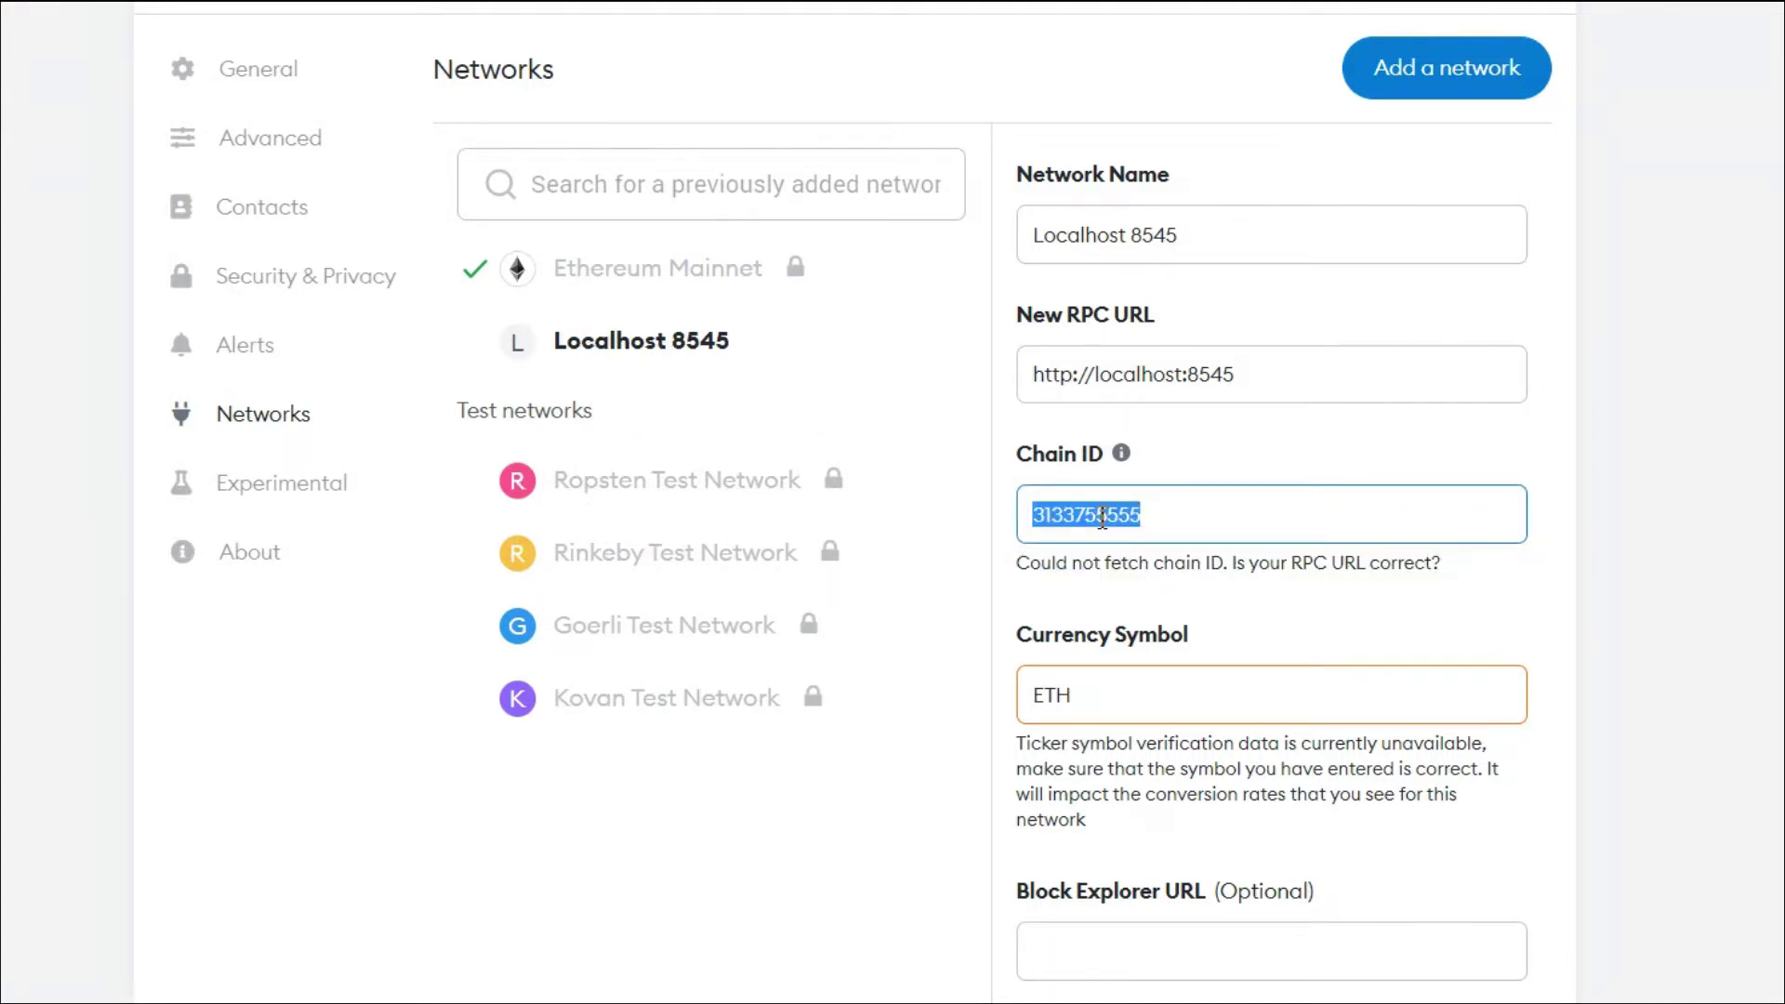
text(3133)
key(ctrl+z)
text(31337)
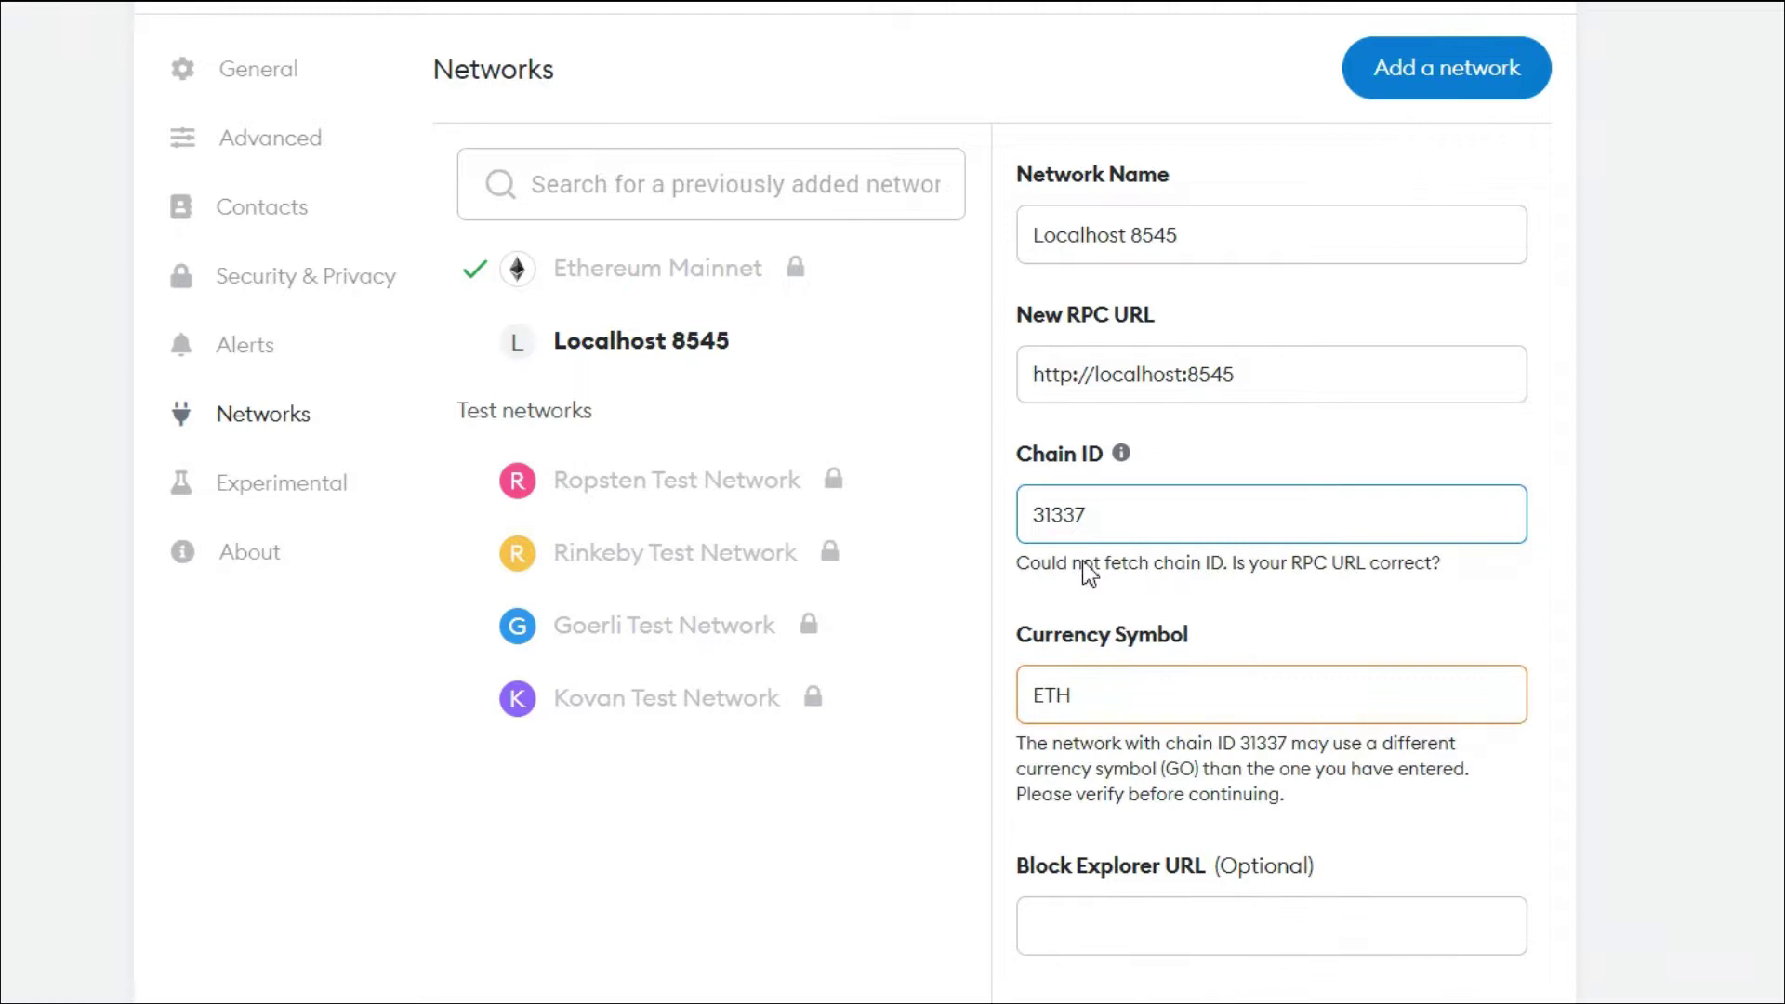
drag(1136, 562, 1374, 605)
click(1491, 642)
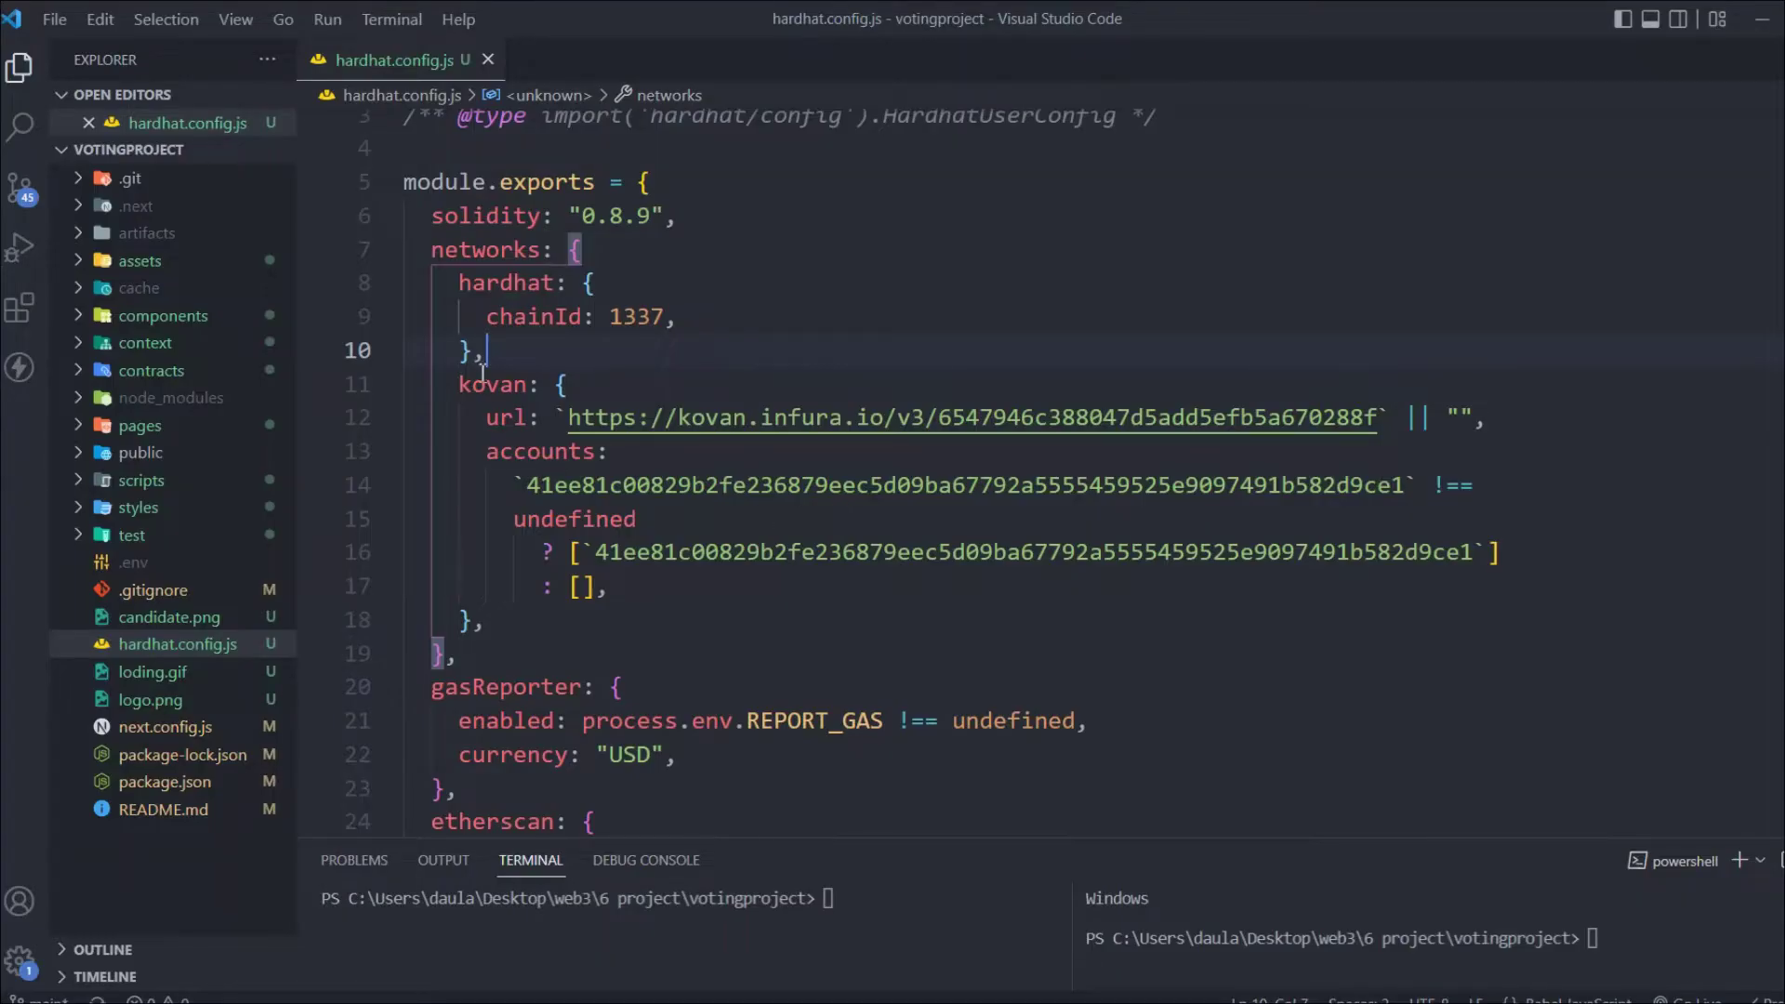
Compare hardhat.config.js's hardhat chainId 1337 with MetaMask's Chain ID 31337
drag(485, 356, 433, 316)
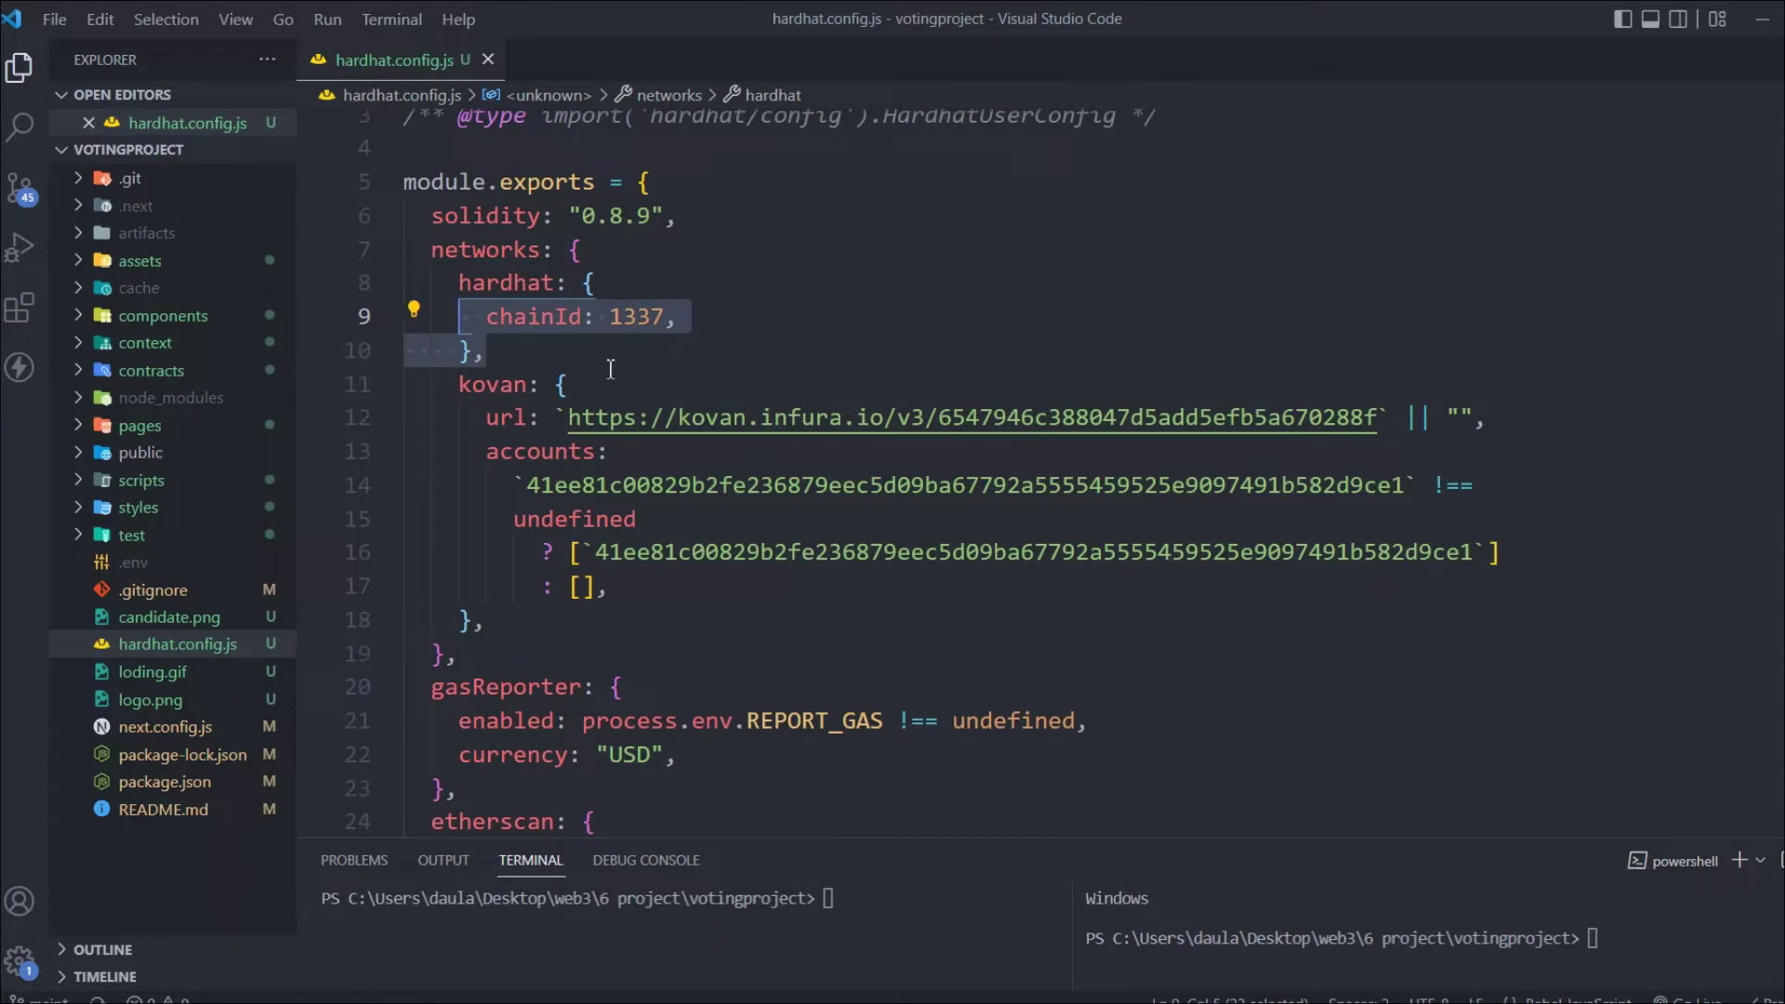
click(537, 351)
drag(537, 351, 458, 282)
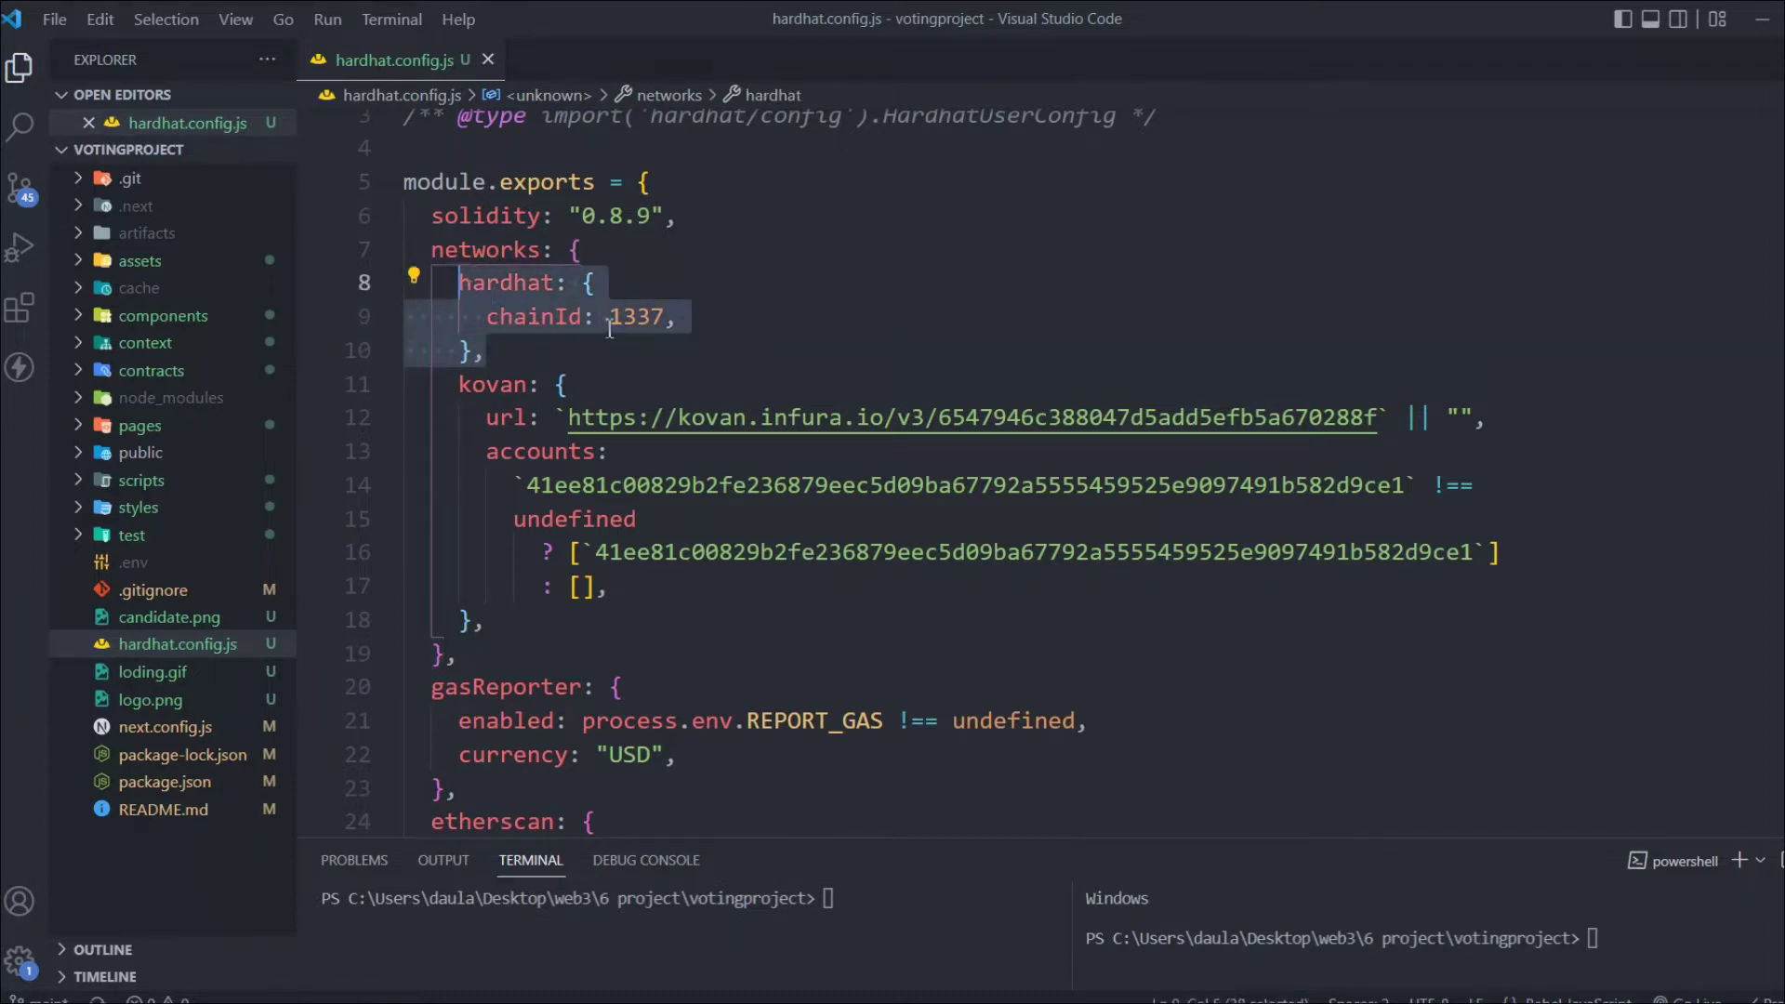
click(638, 322)
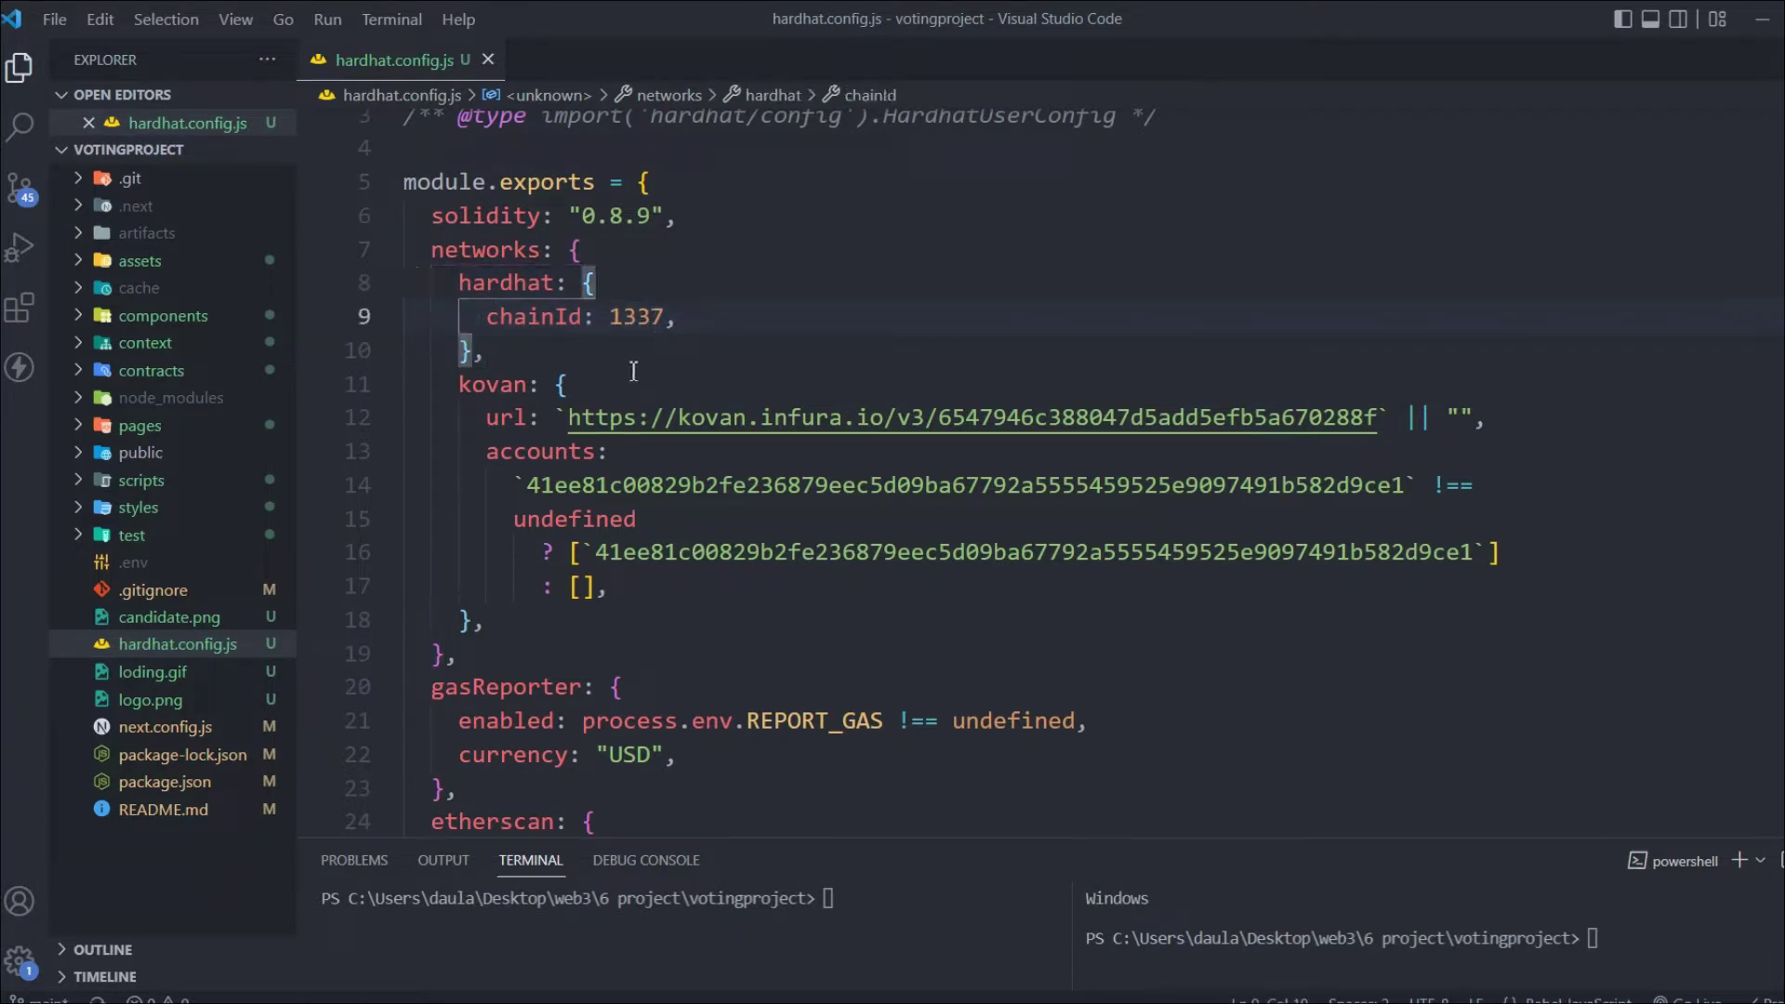
key(alt+Tab)
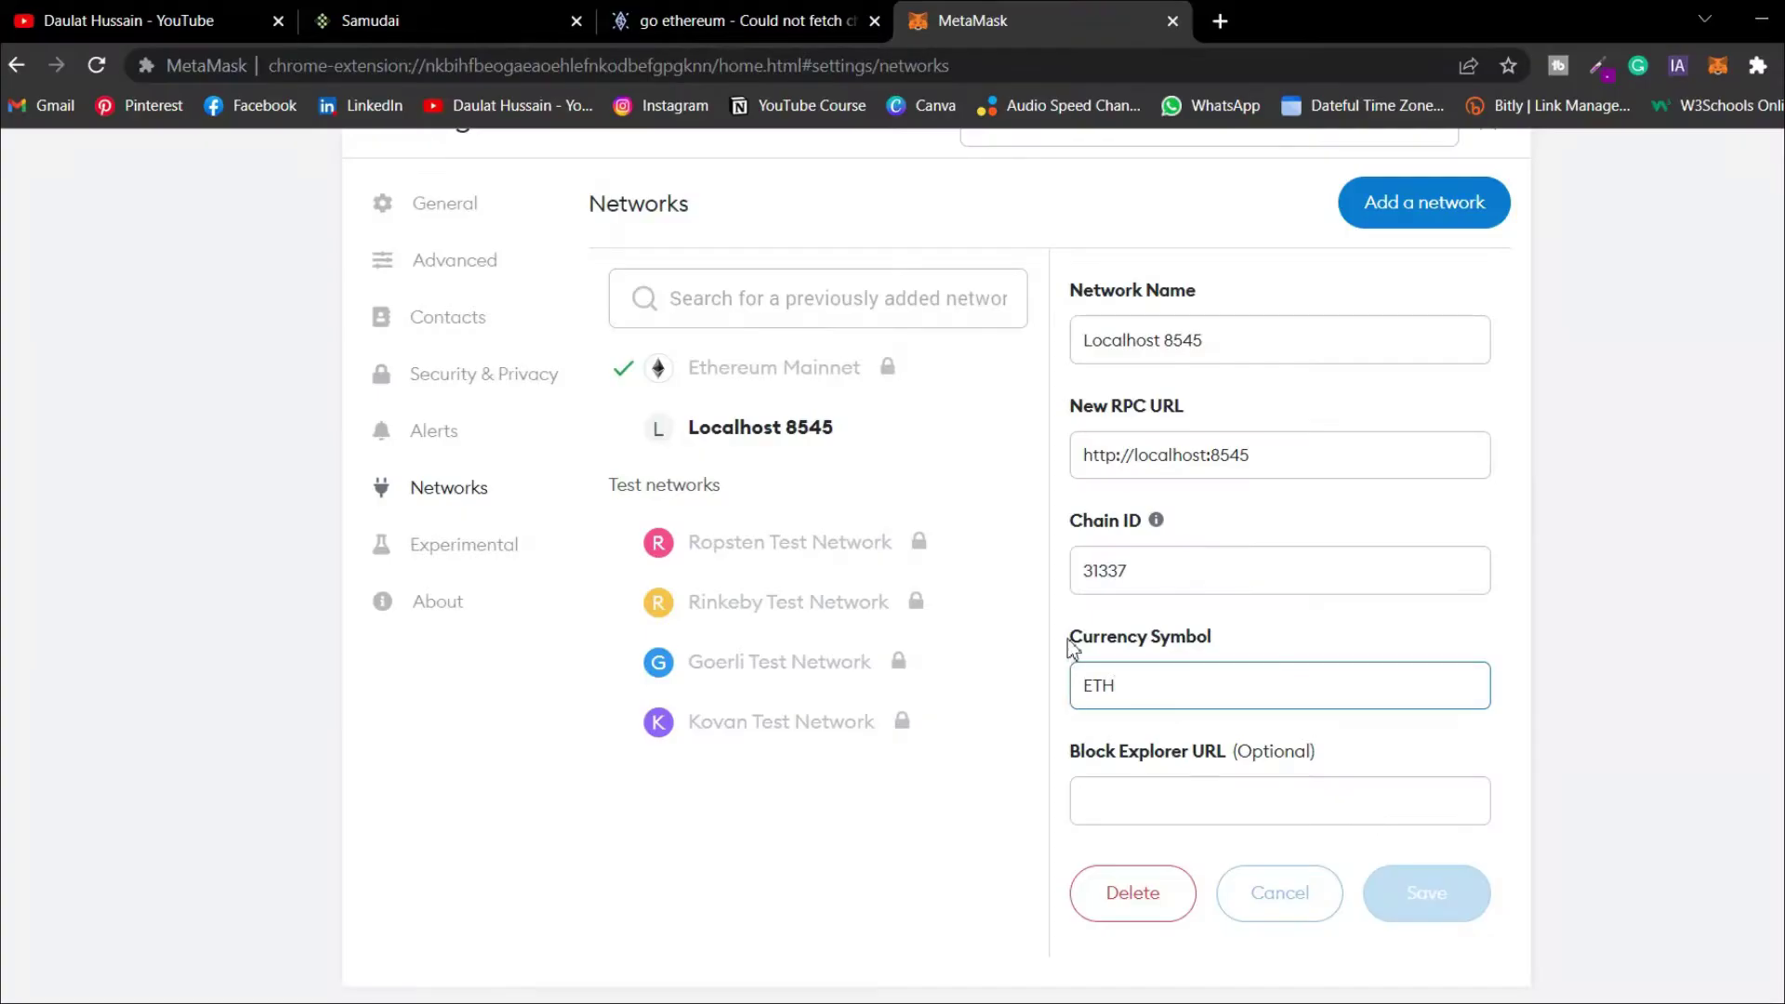
double_click(1083, 575)
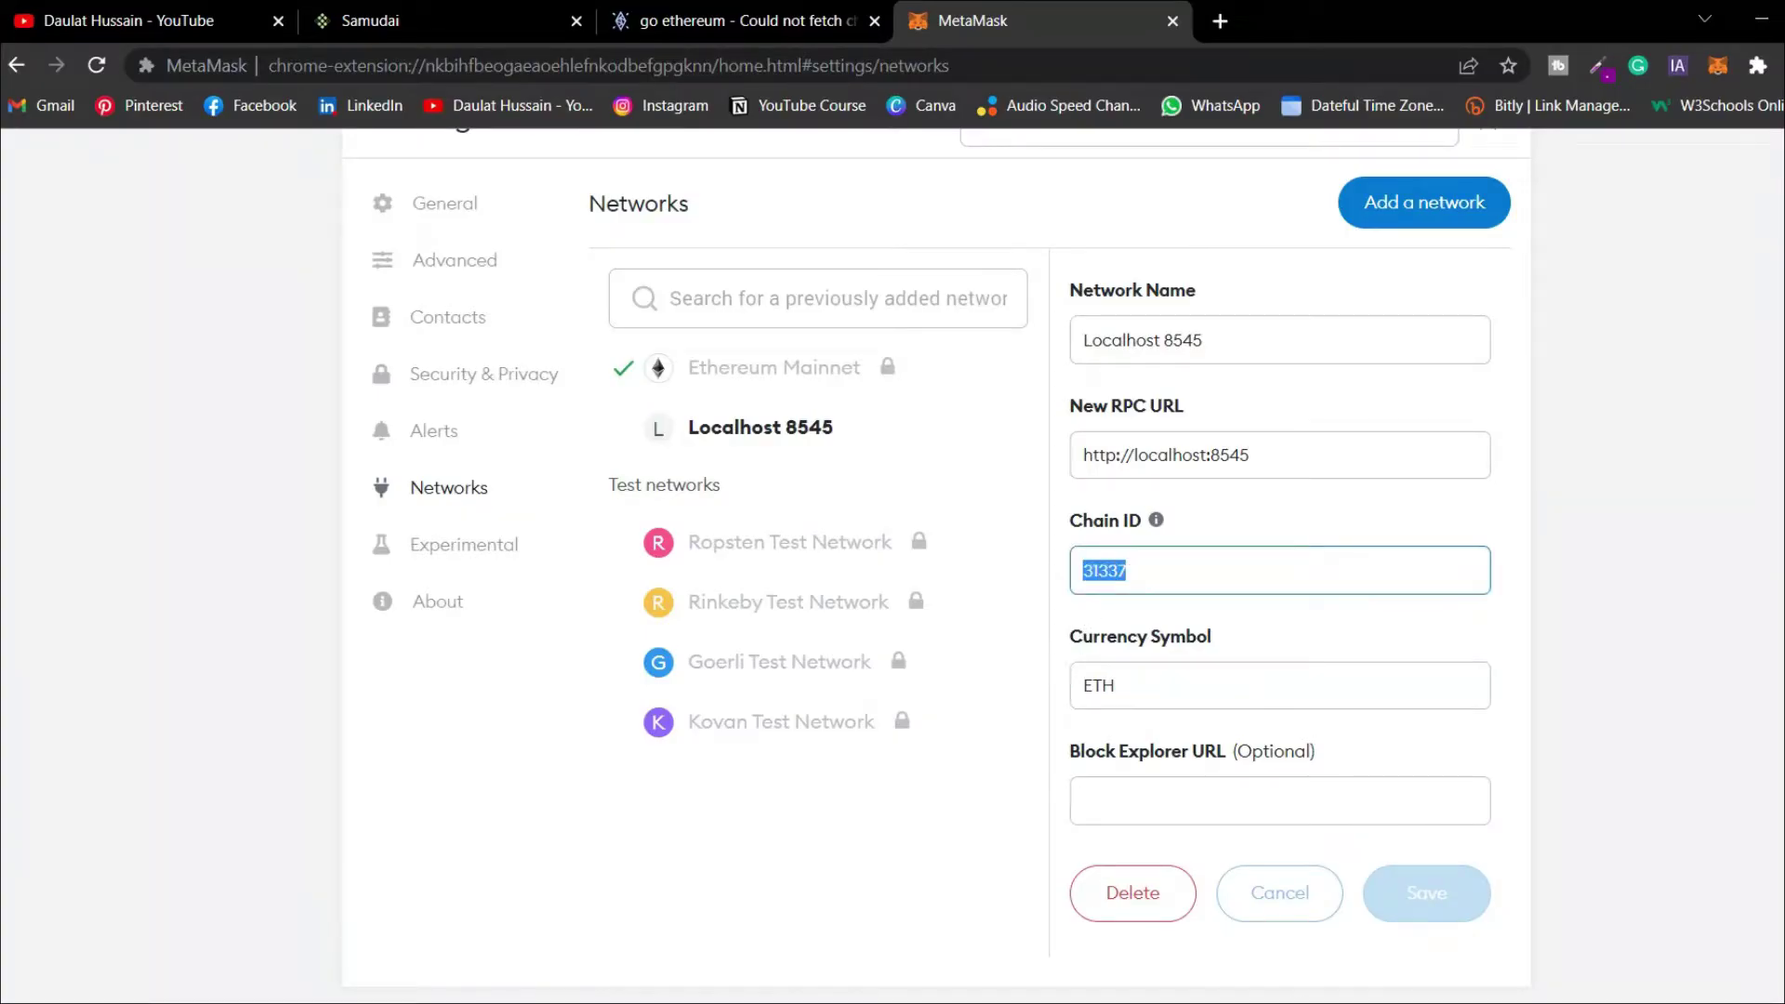
key(alt+Tab)
drag(662, 321, 500, 321)
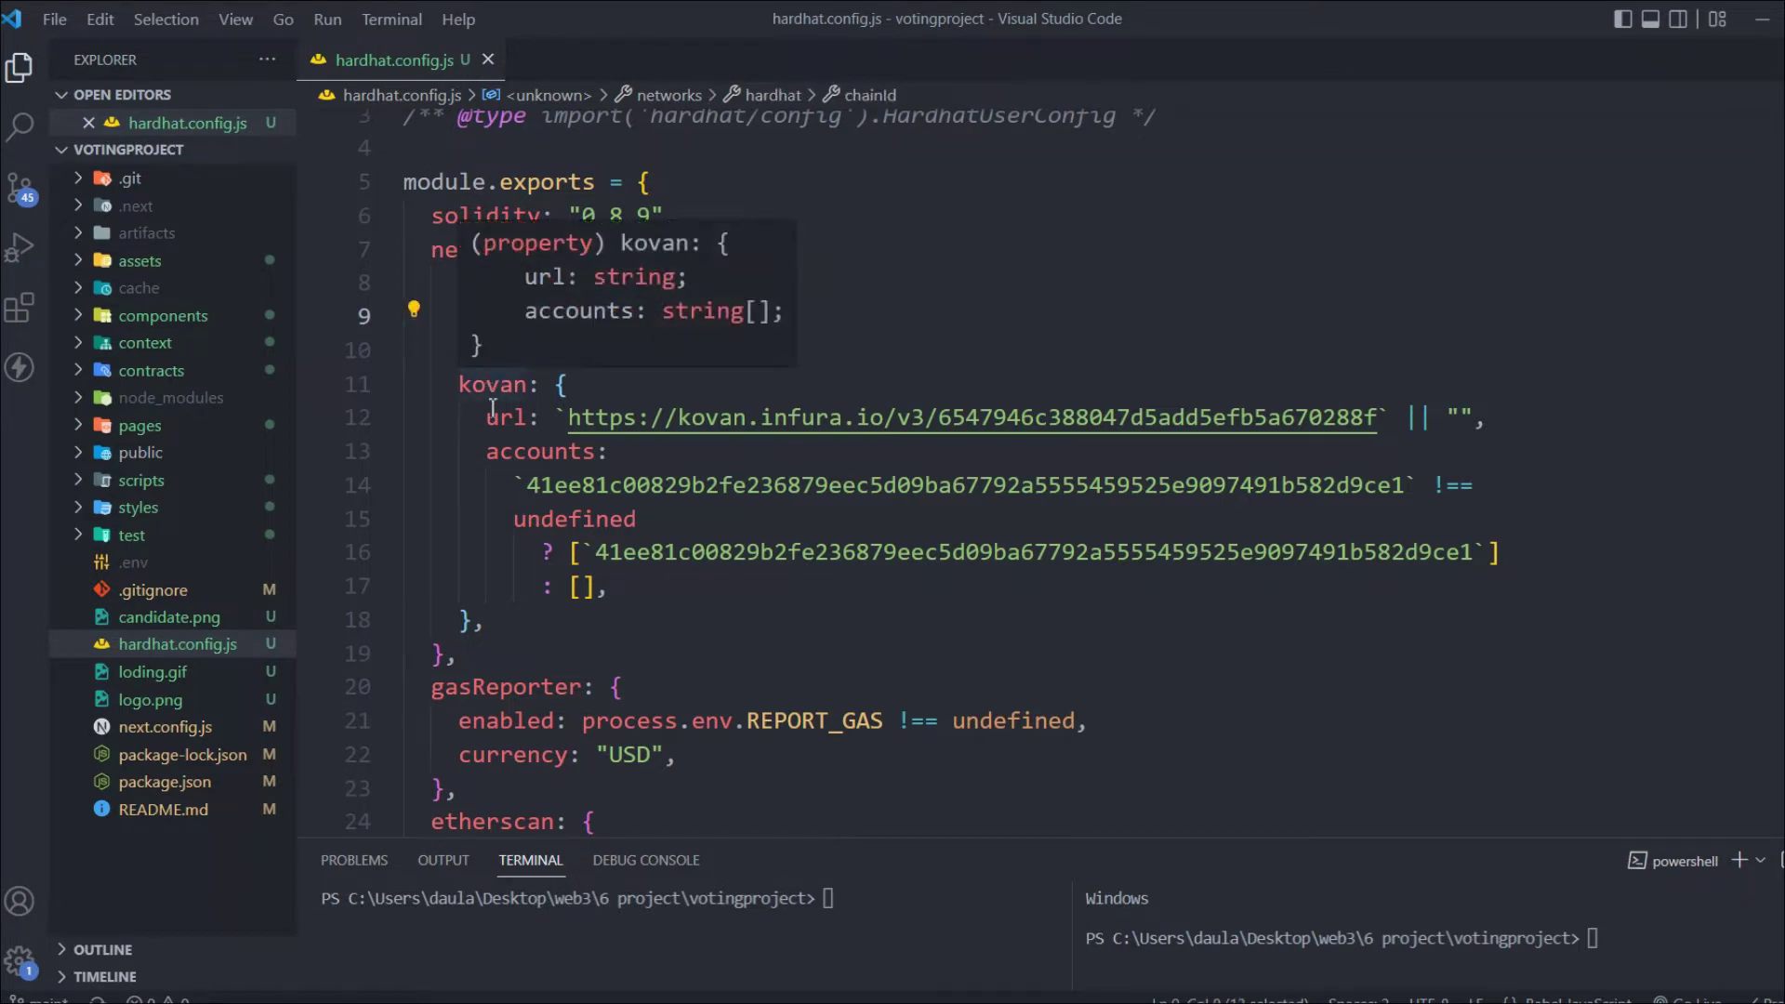
Review the kovan, gasReporter and etherscan settings and enlarge the terminal panel
scroll(503, 391, down, 2)
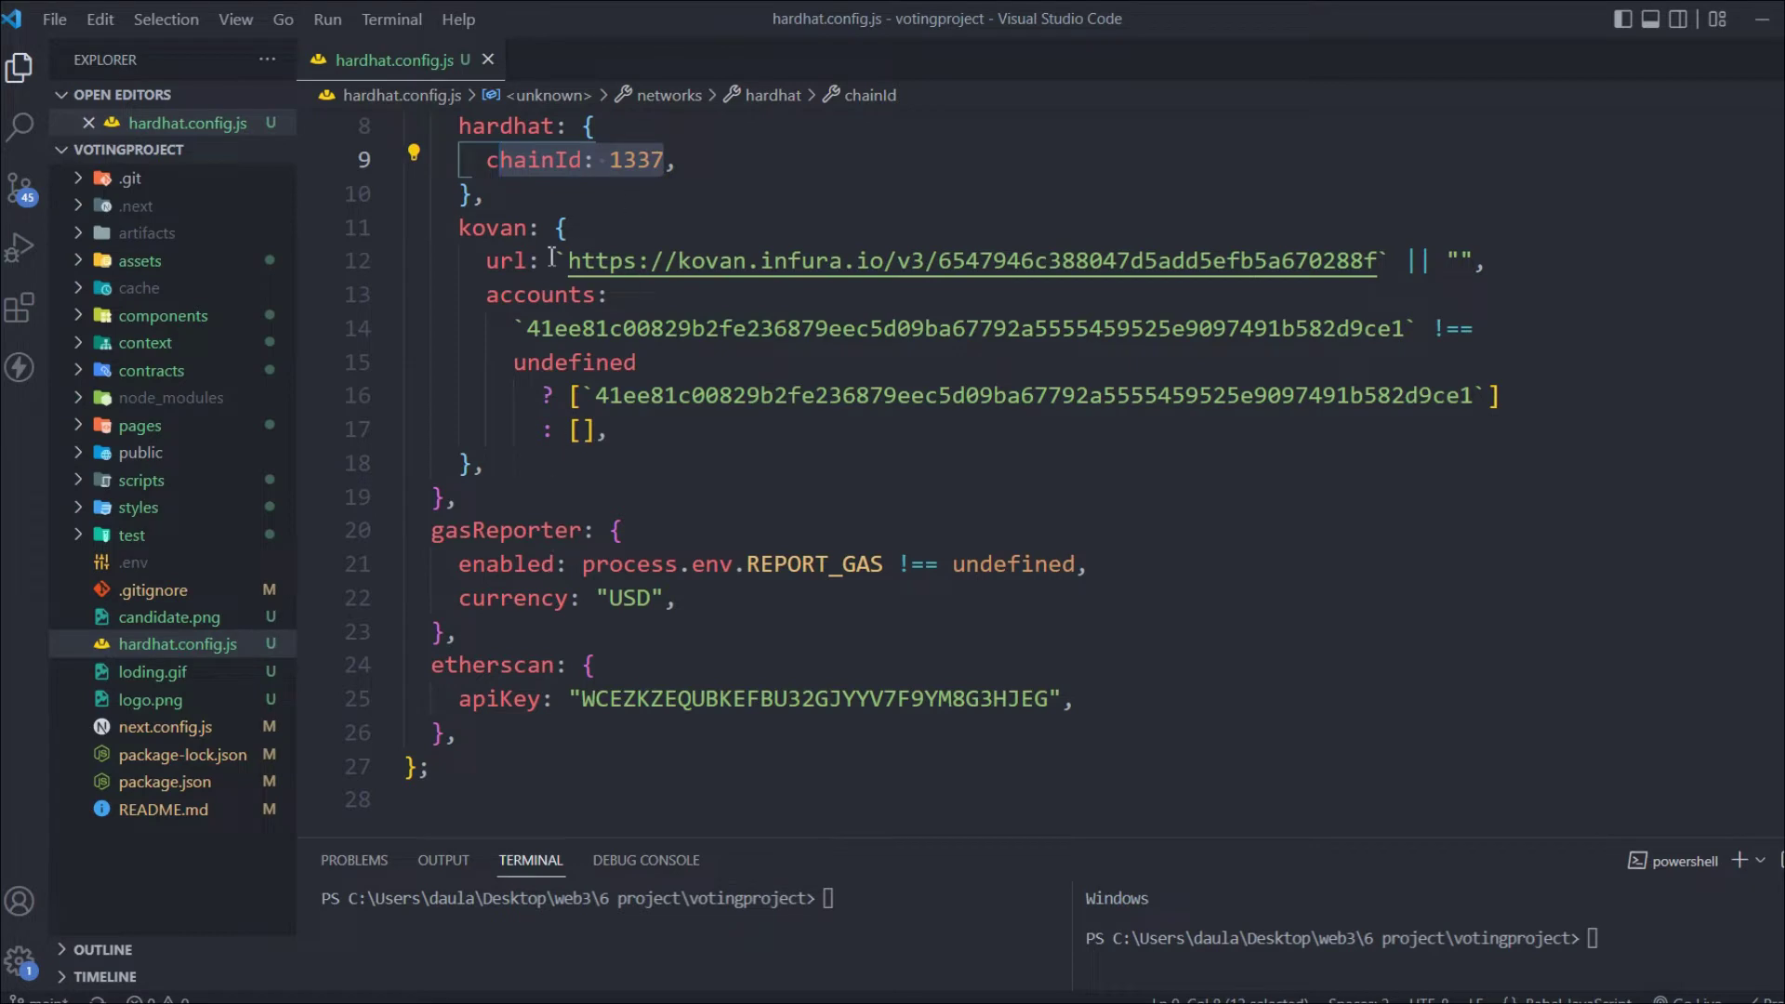
drag(536, 186, 408, 149)
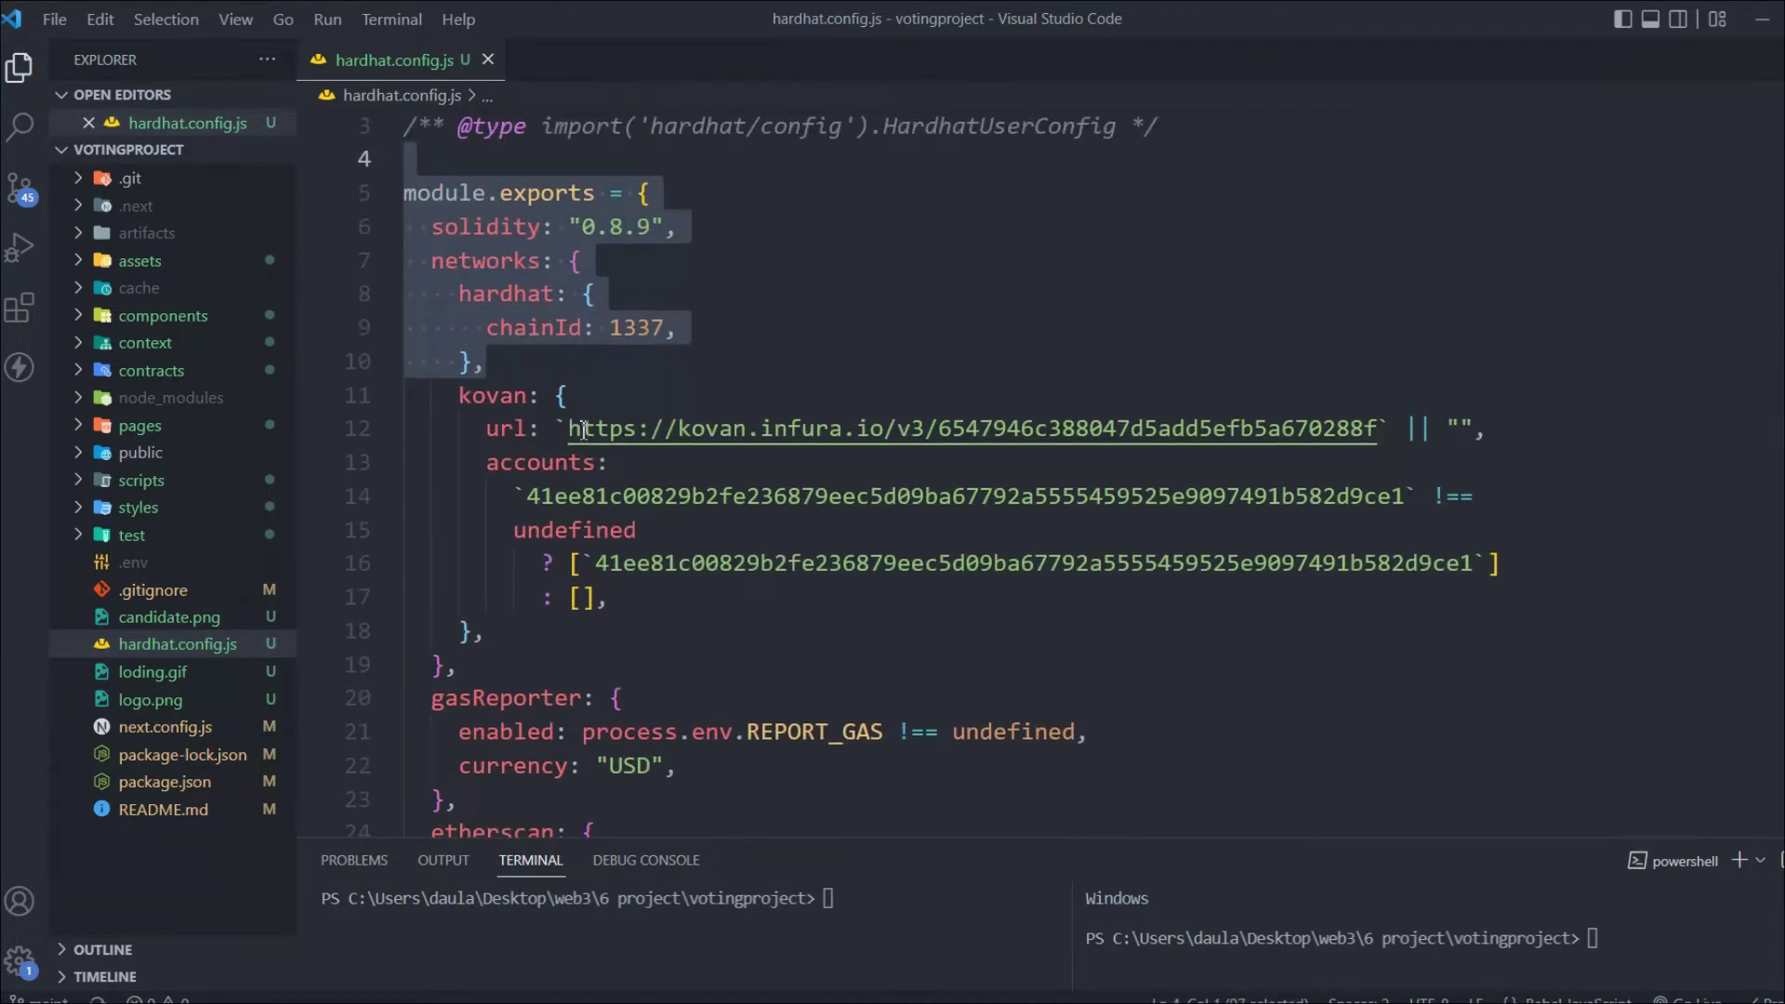
drag(568, 395, 620, 714)
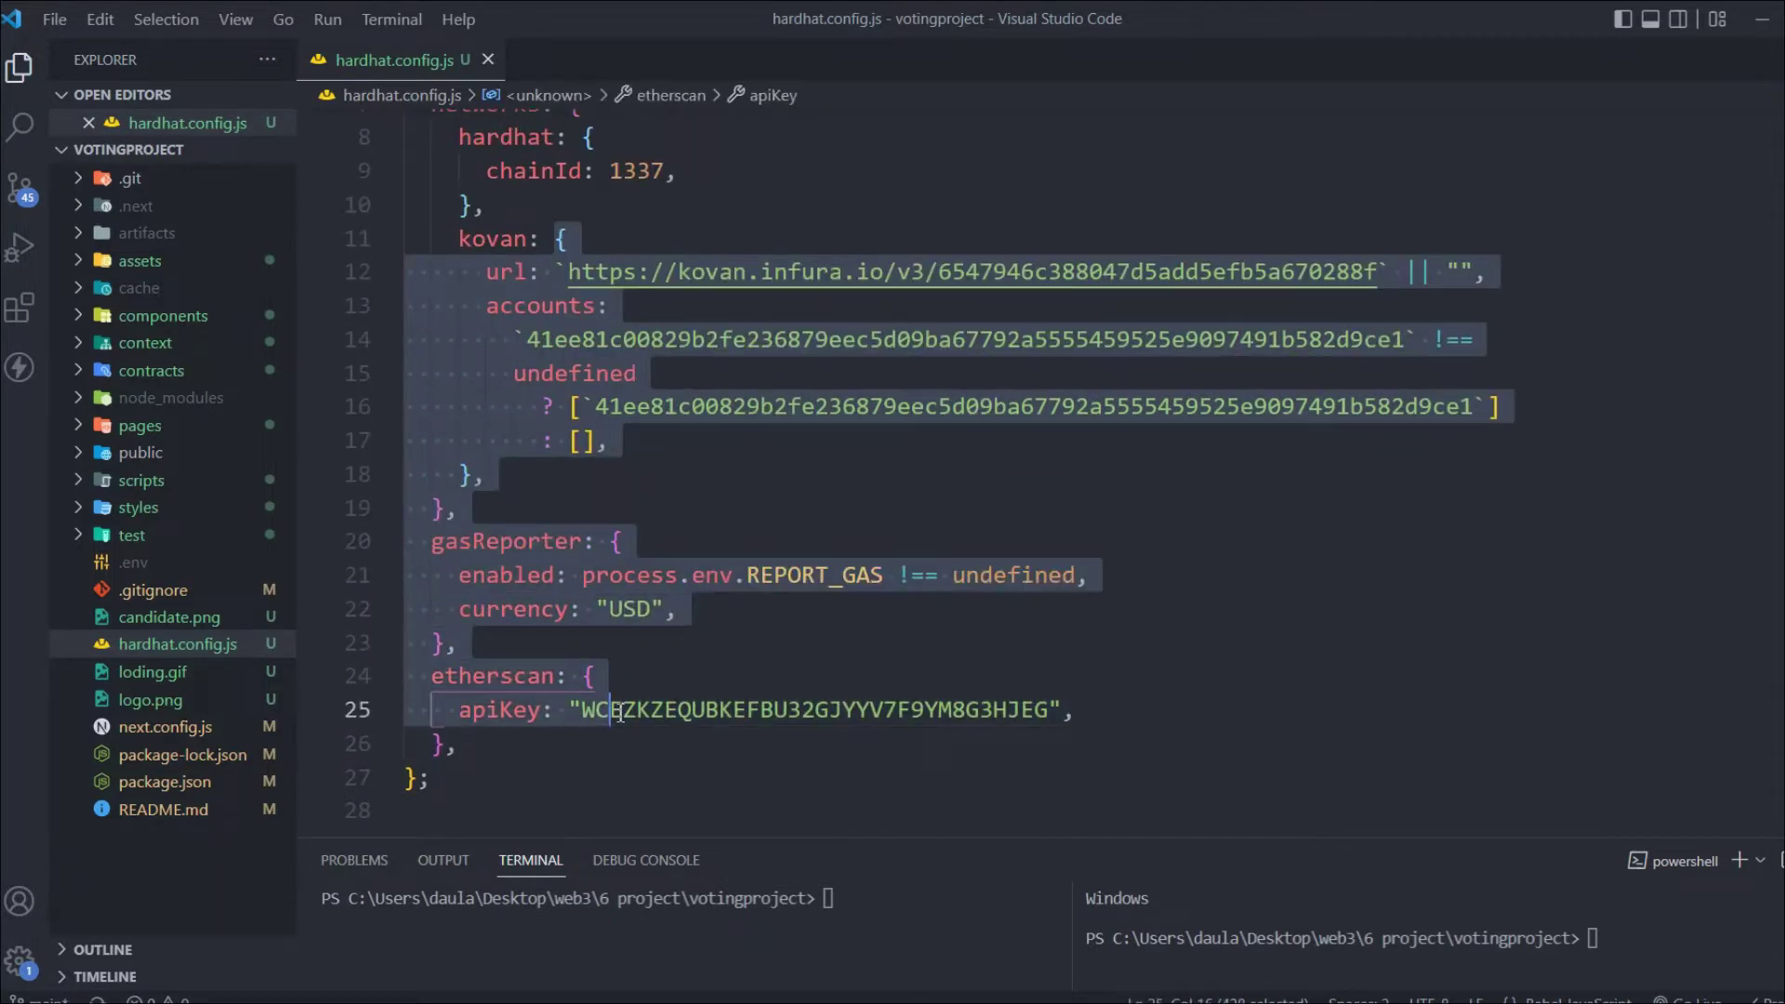
drag(1124, 840, 1049, 580)
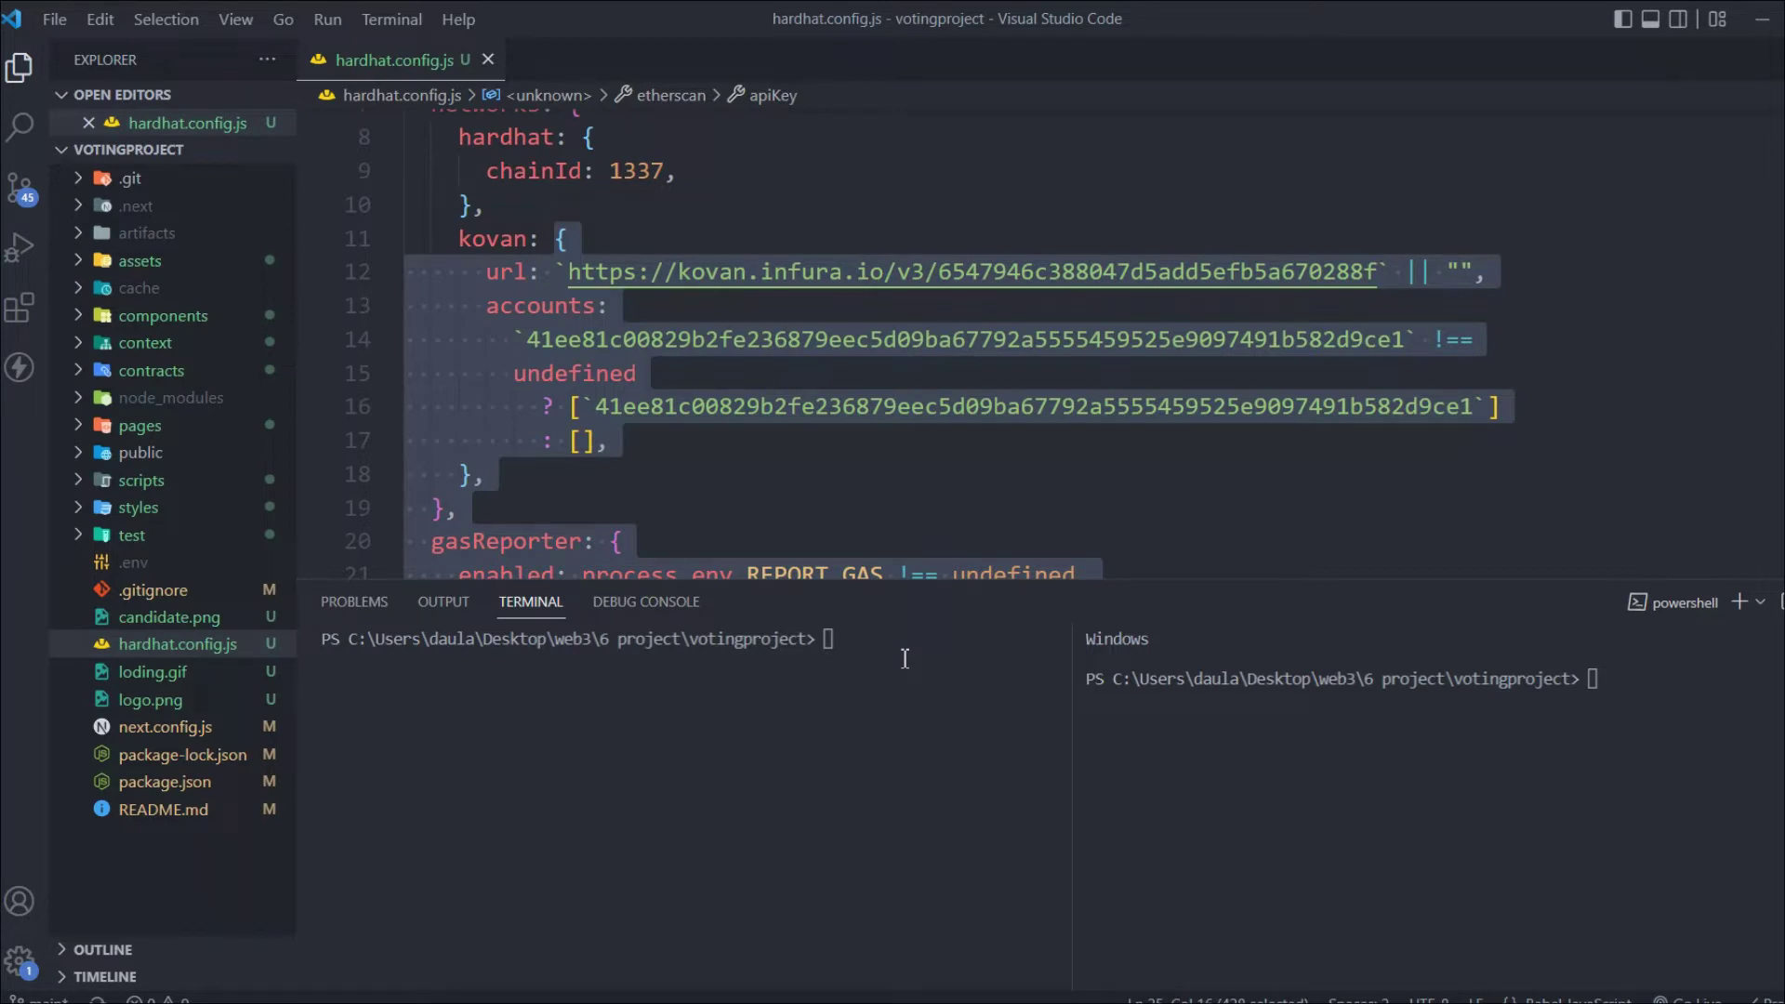
Start the local Hardhat node with npx hardhat node
key(Left)
click(905, 658)
text(npx hardhat node)
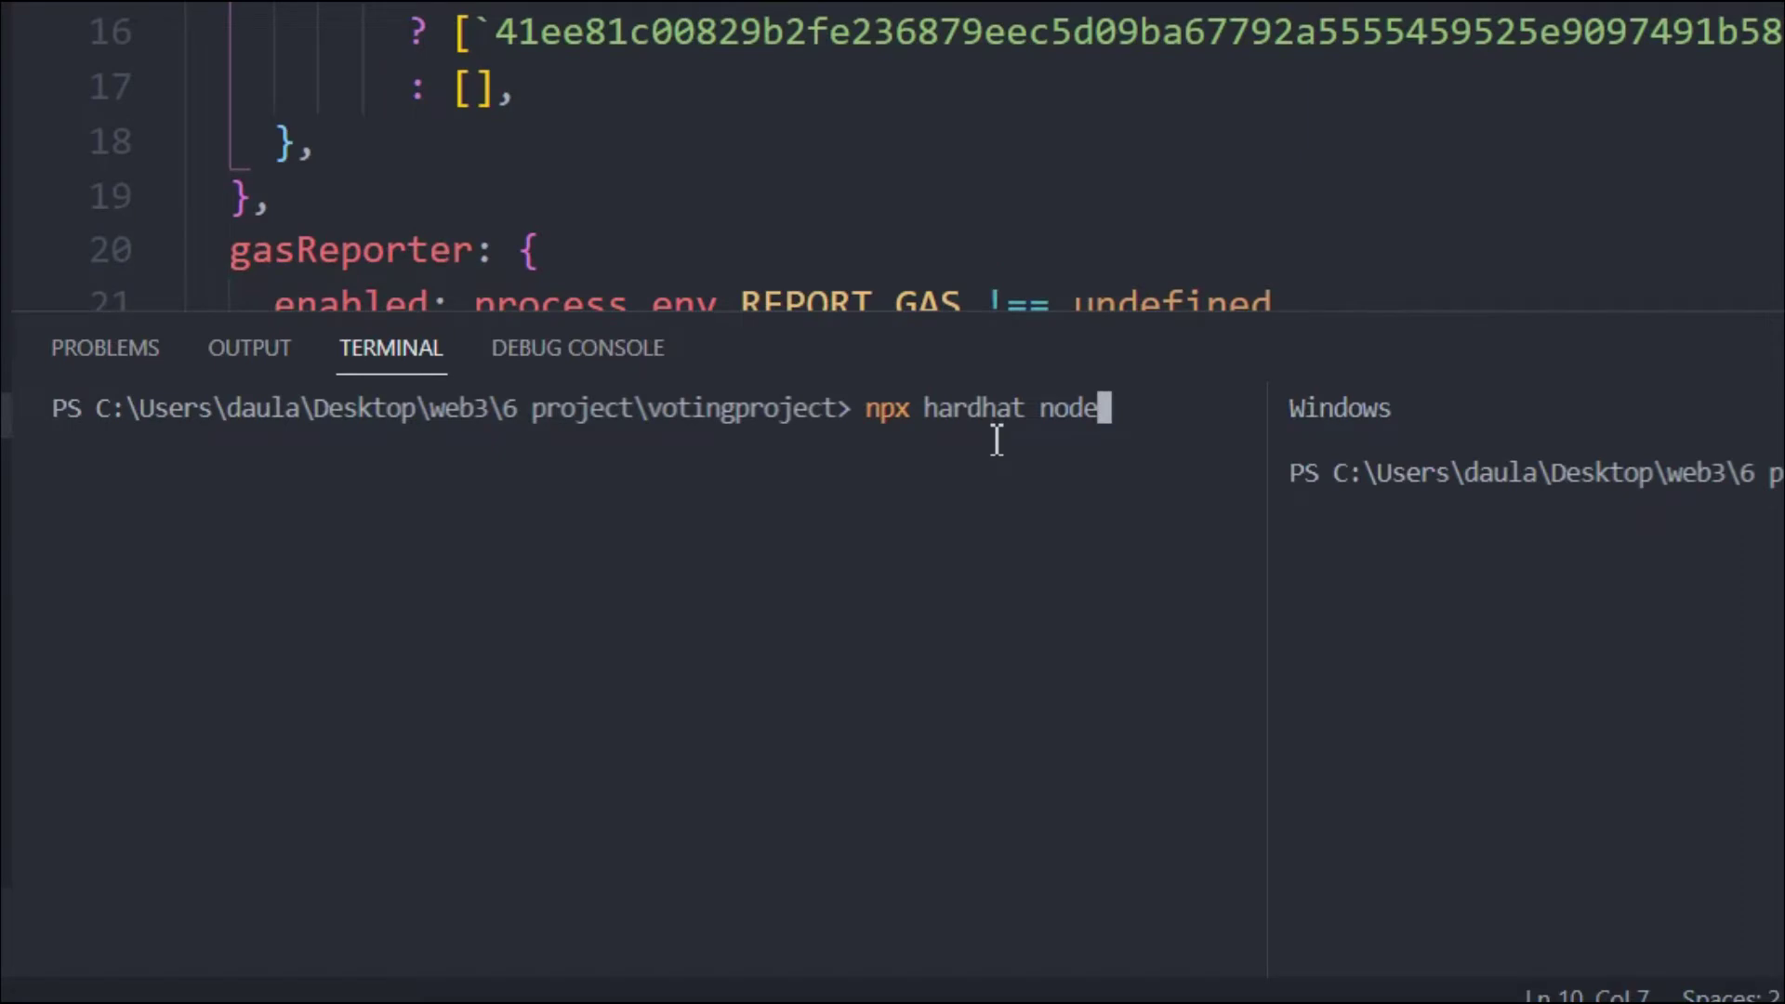
key(Return)
Copy the first test account's address and private key from the node output
drag(764, 656, 831, 874)
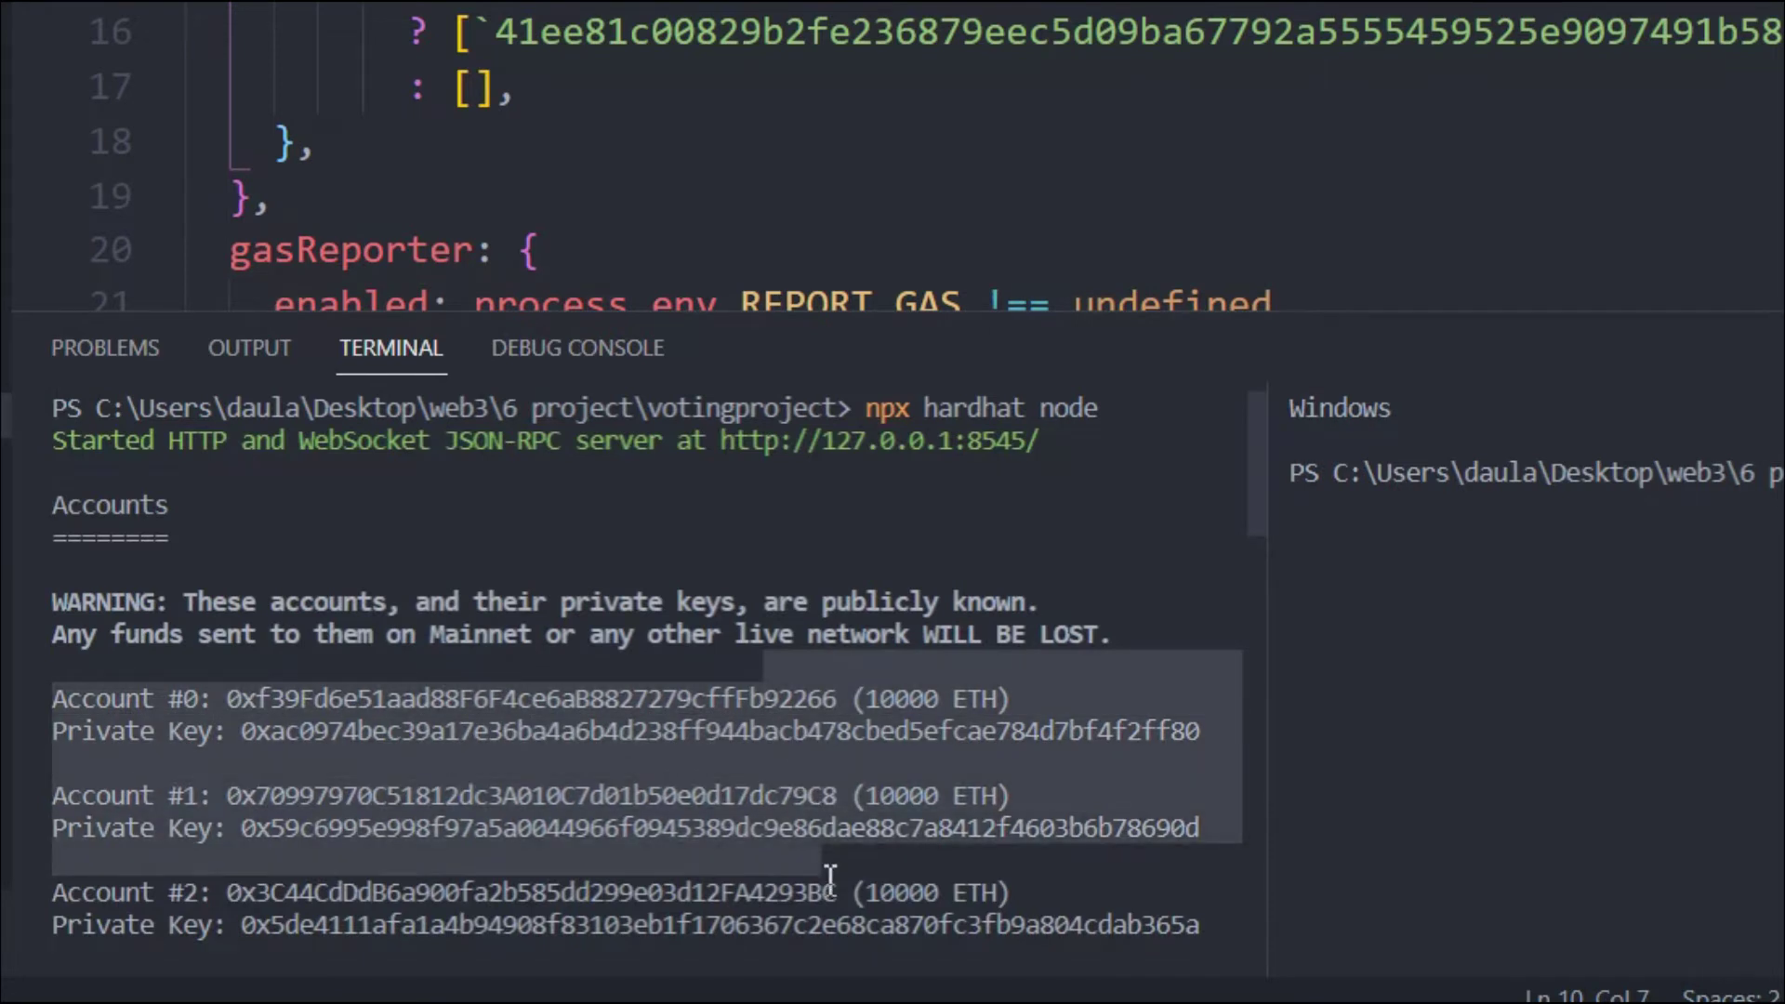
key(ctrl+c)
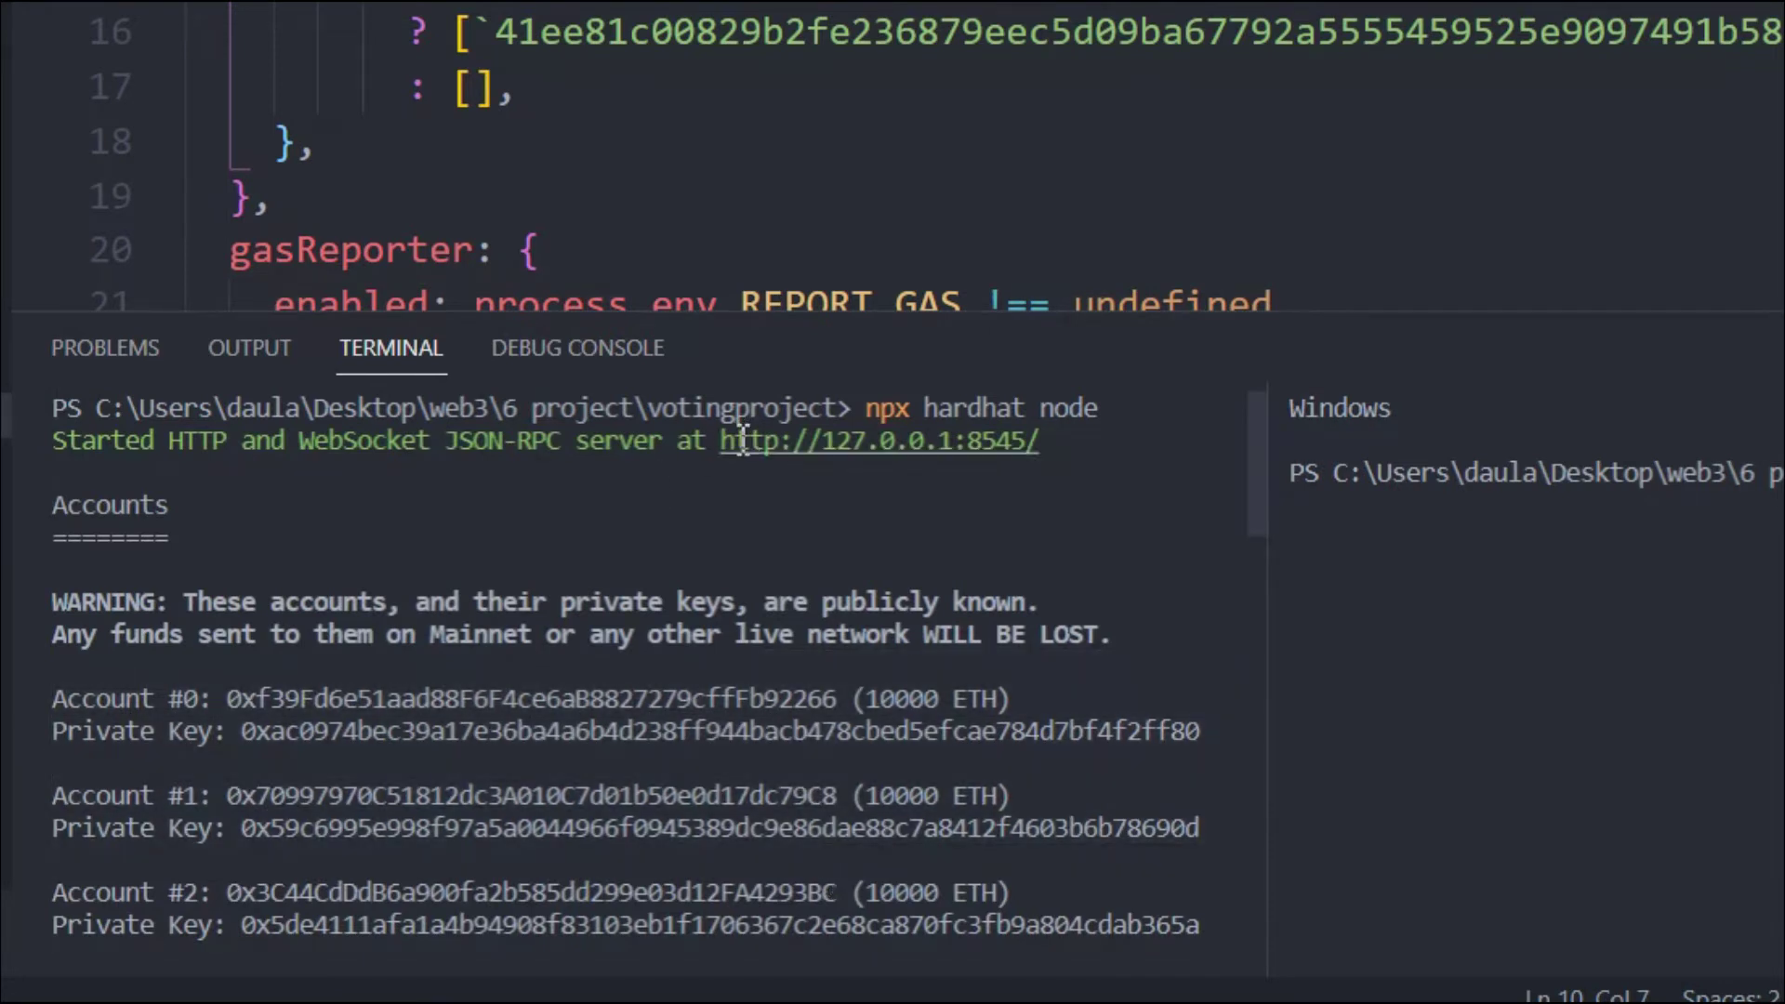
scroll(793, 716, down, 8)
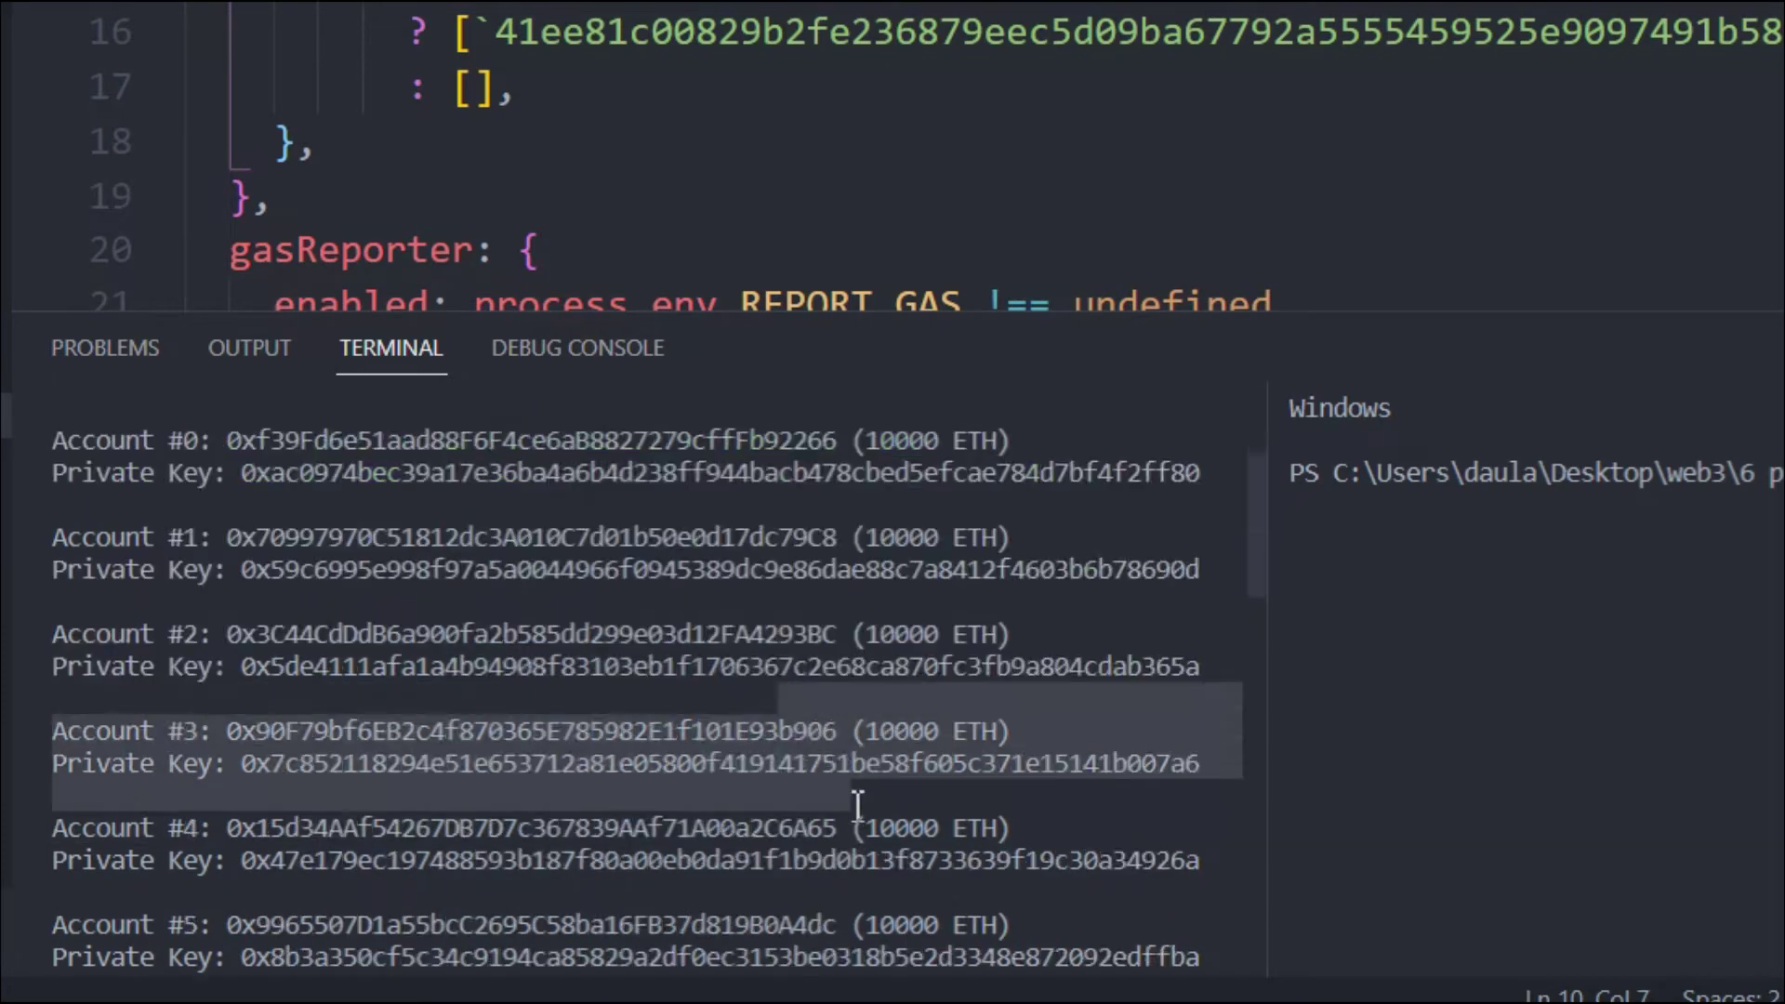
shift+click(862, 826)
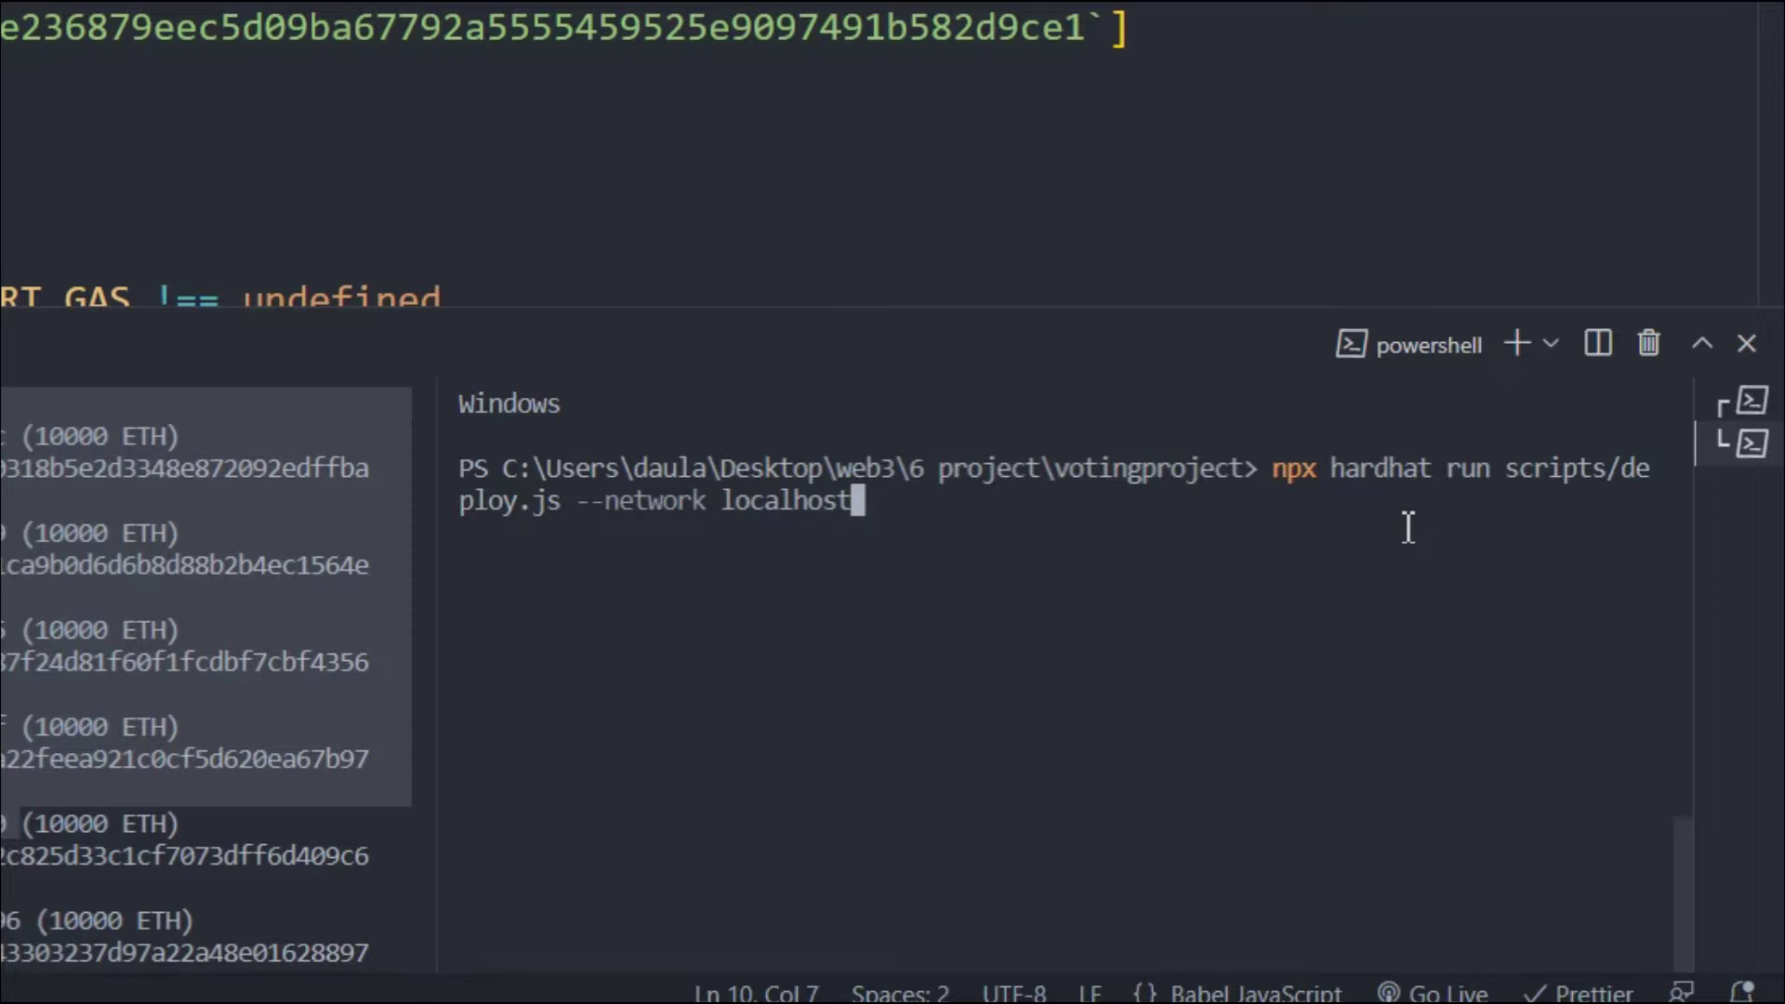
Run scripts/deploy.js against --network localhost, then restart the dev server with npm run dev
drag(1294, 482, 1498, 498)
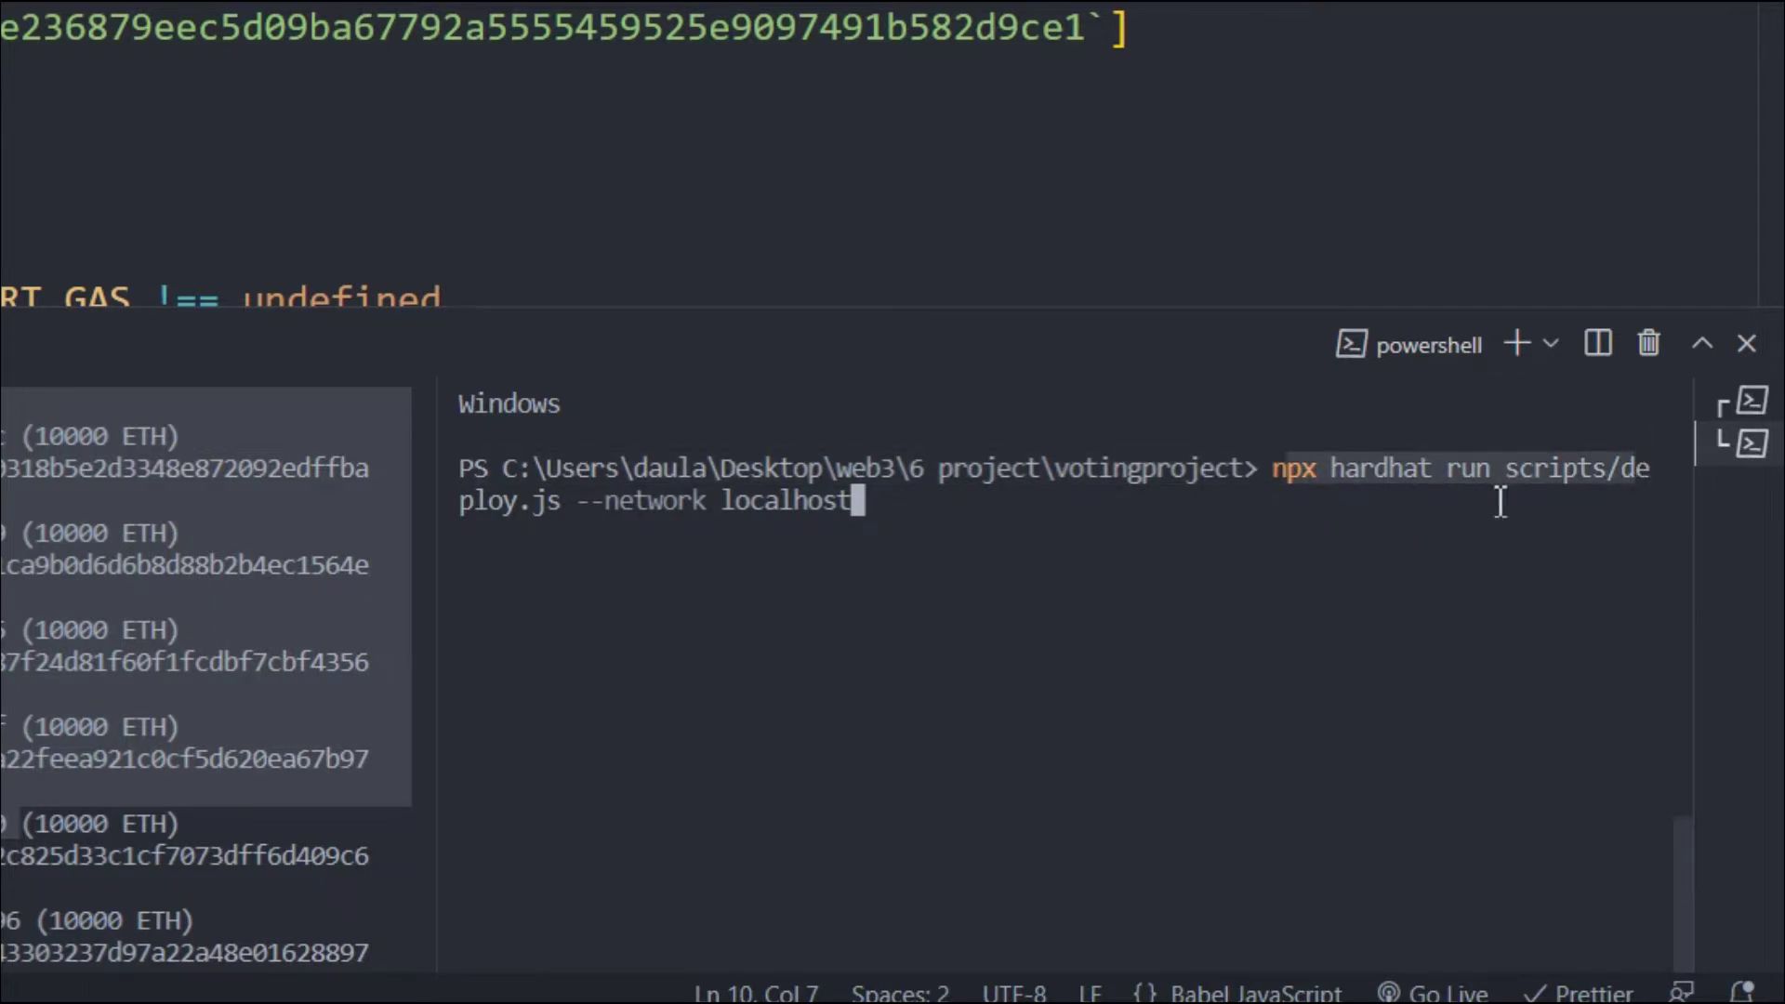
key(ctrl+c)
key(Return)
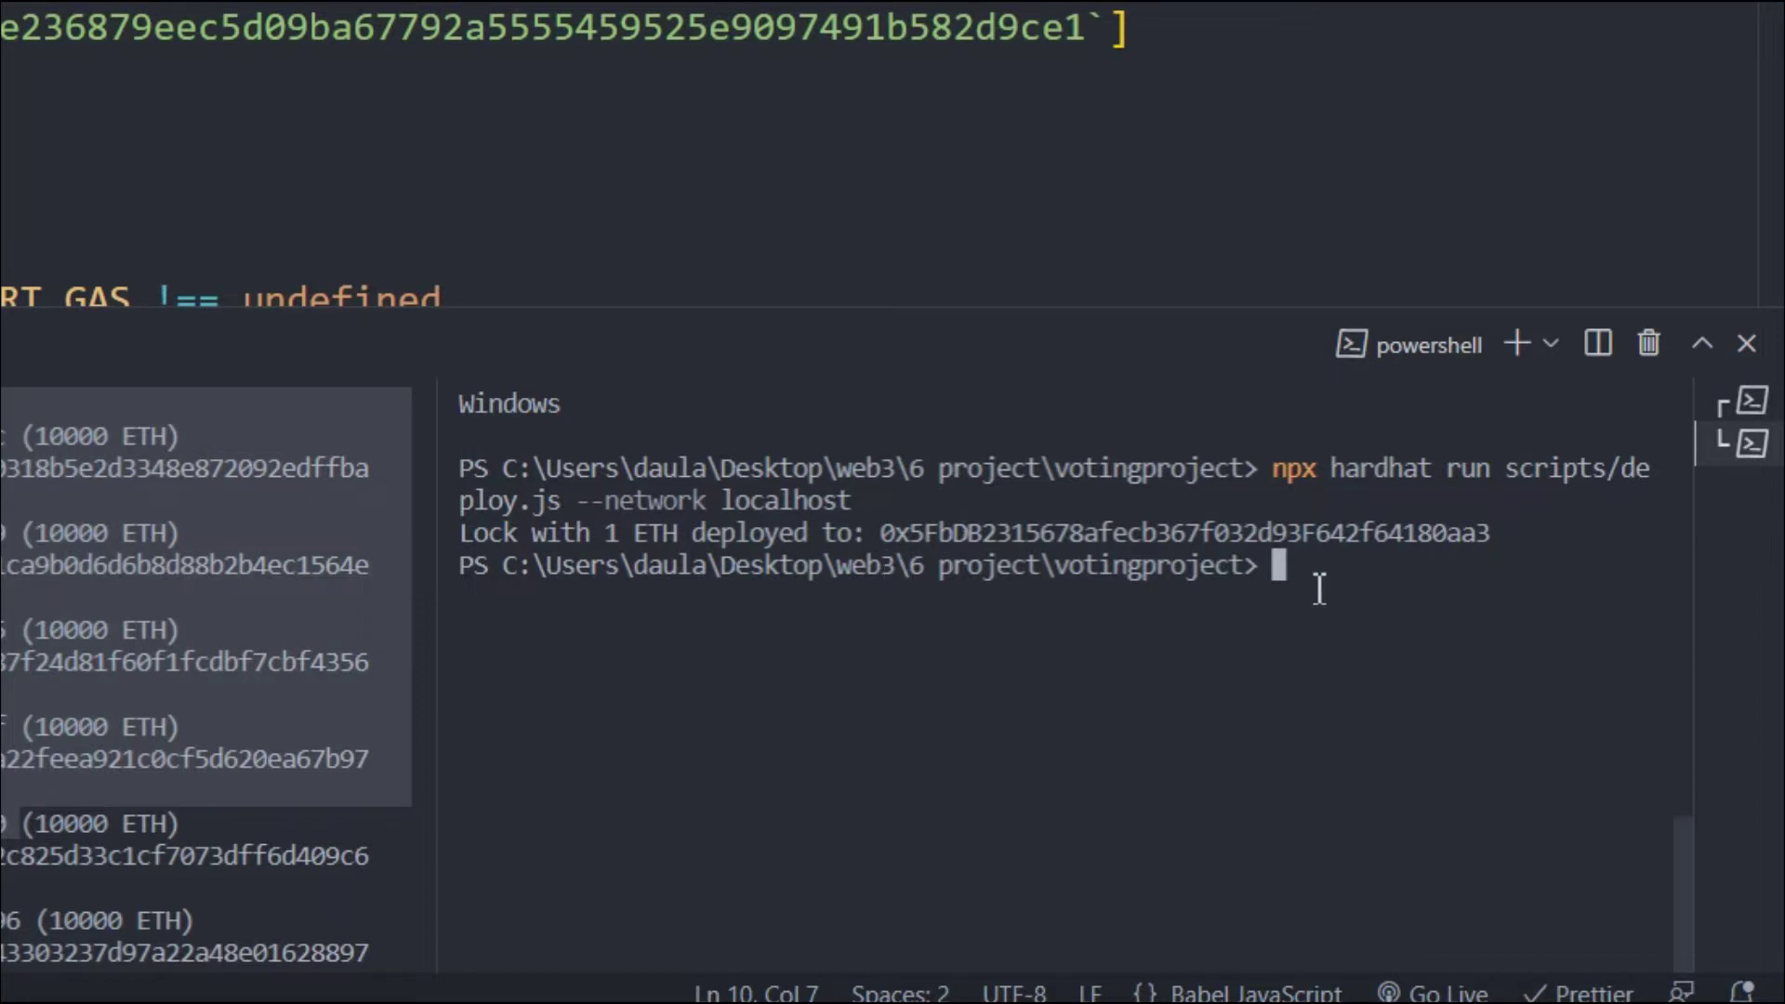
key(Up)
key(Up)
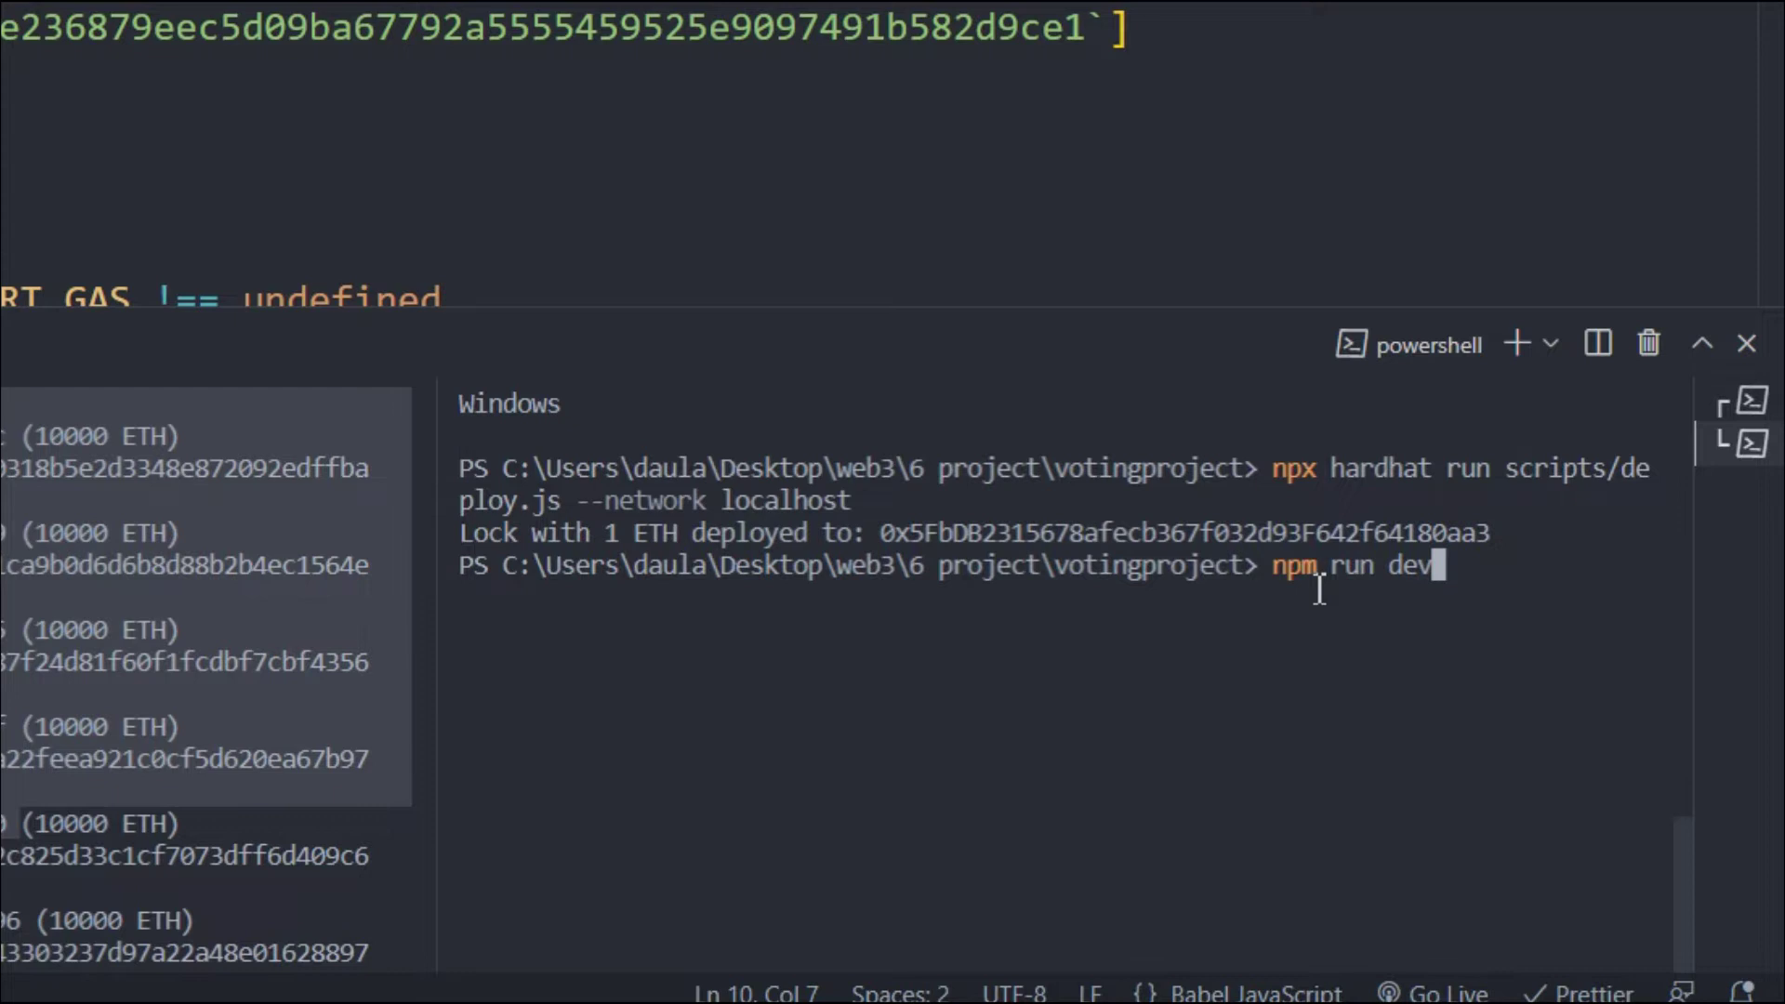
key(Return)
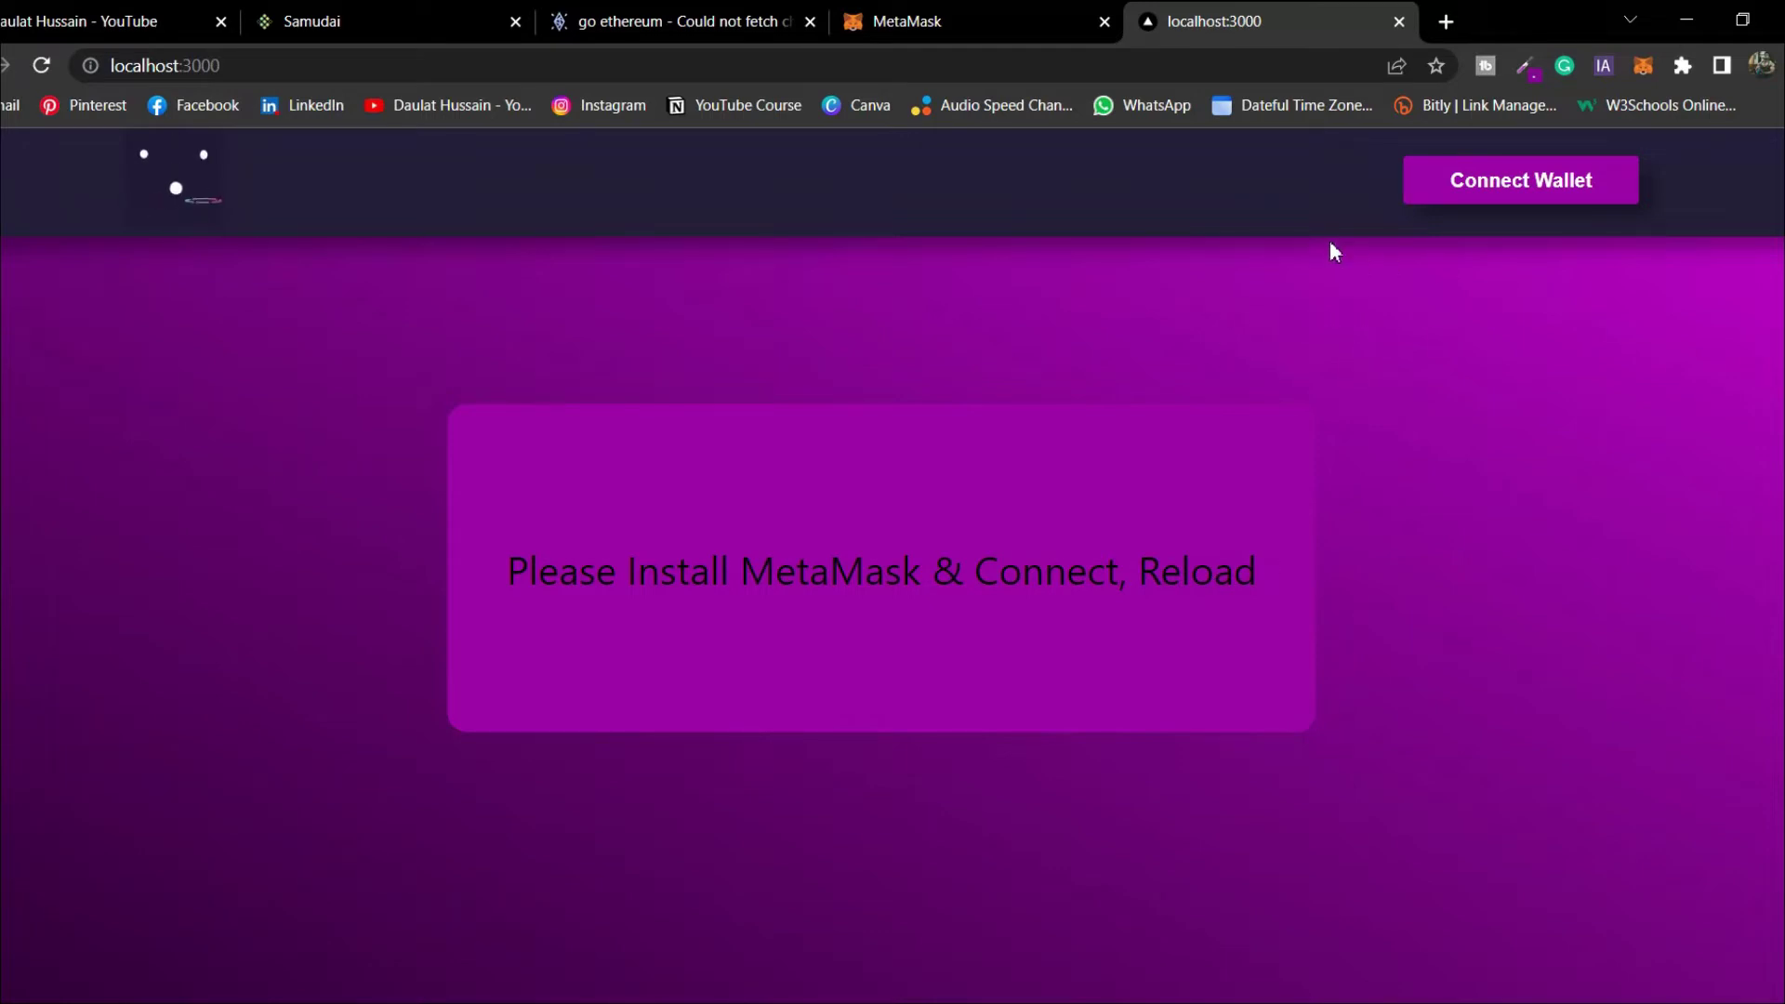
Unlock MetaMask with the pasted wallet password, keeping Localhost 8545 as the network
click(1641, 69)
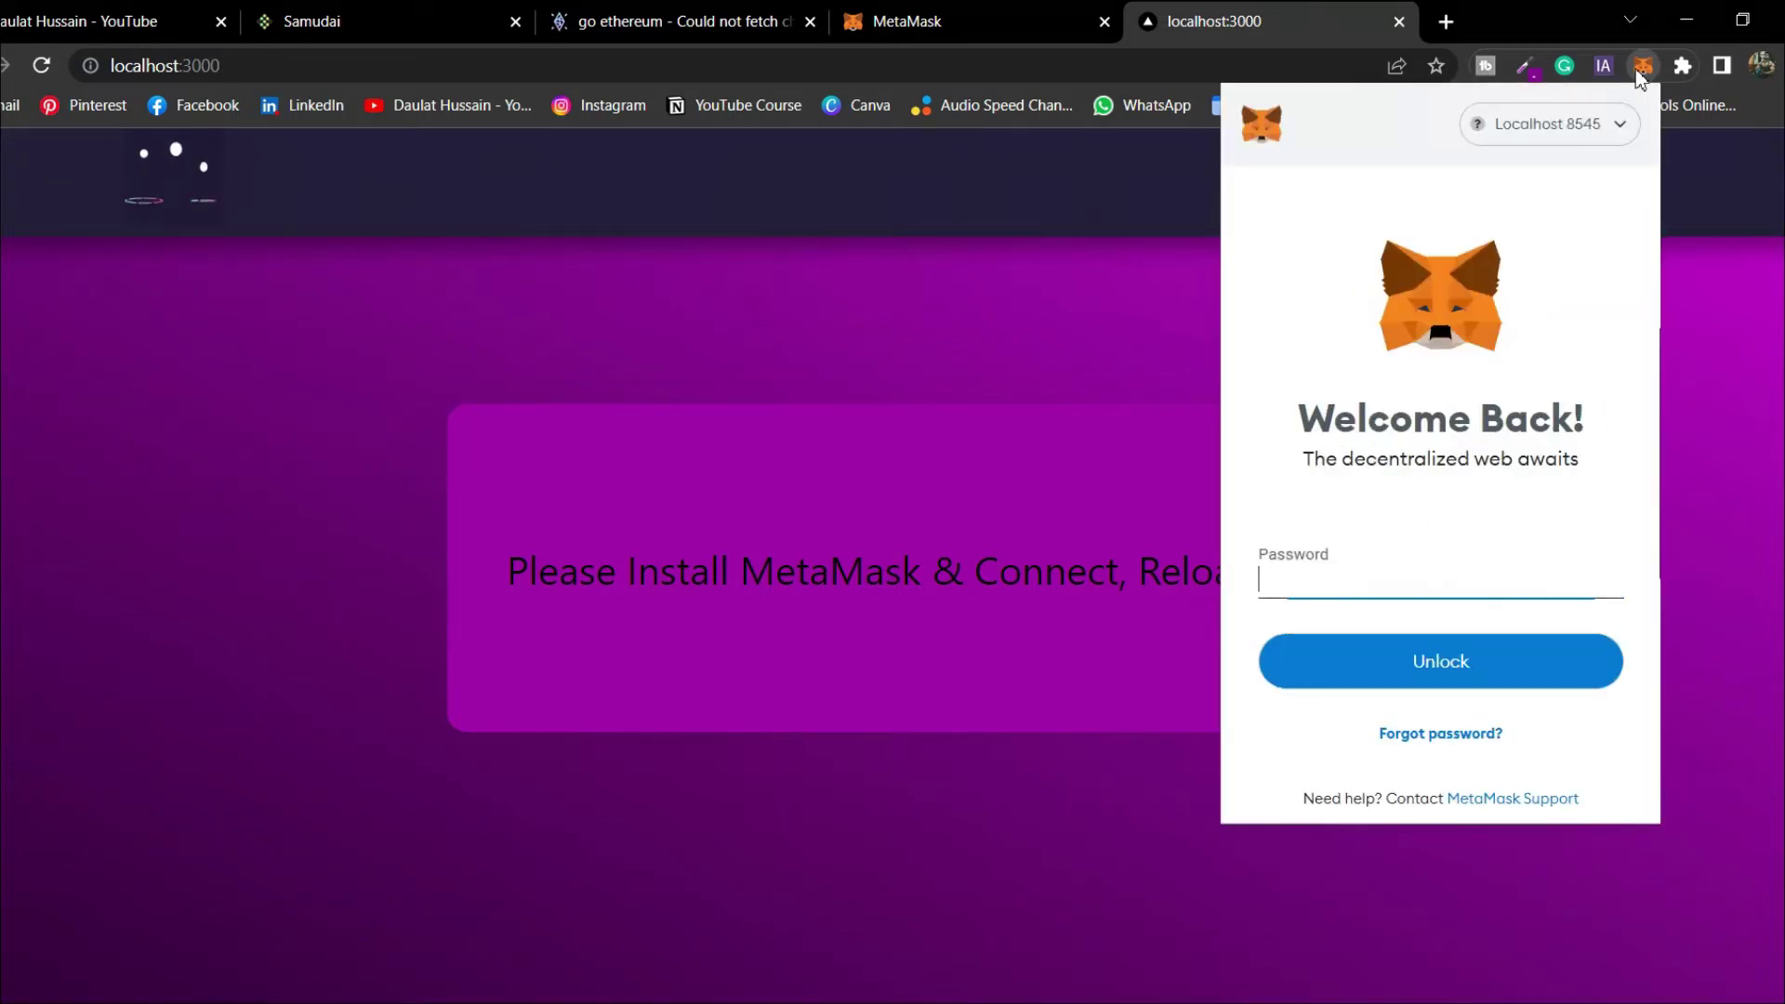
click(1555, 141)
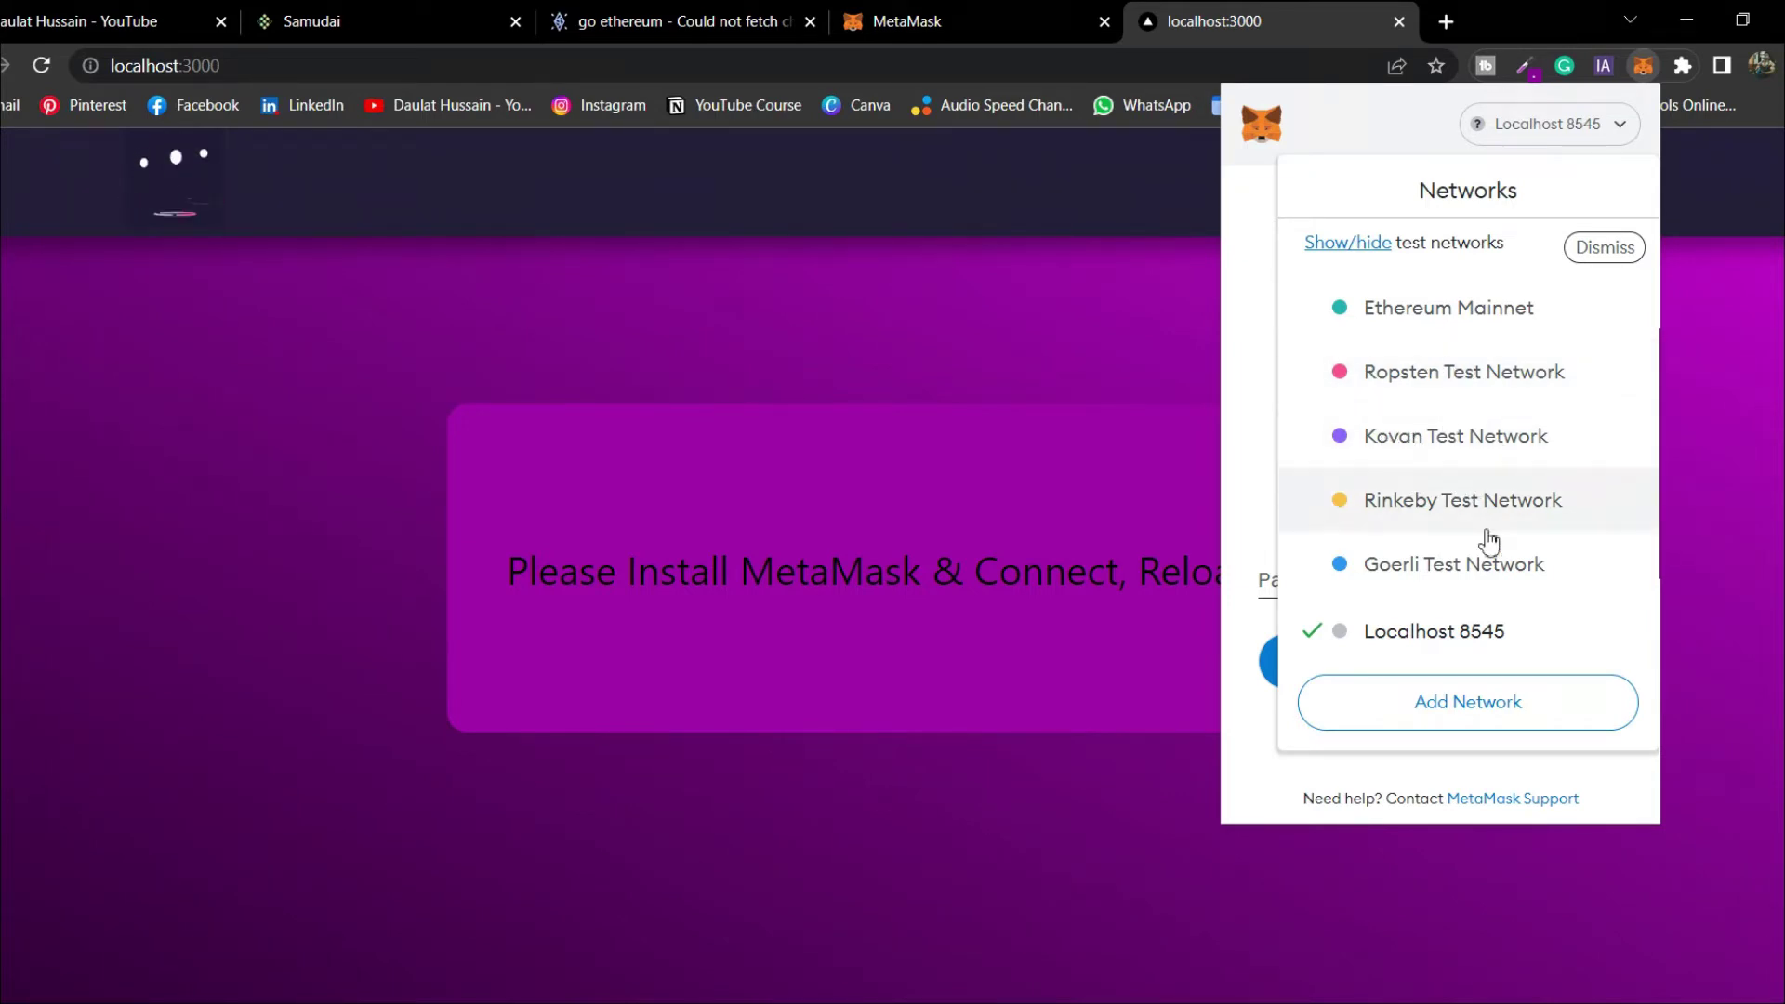
click(1430, 633)
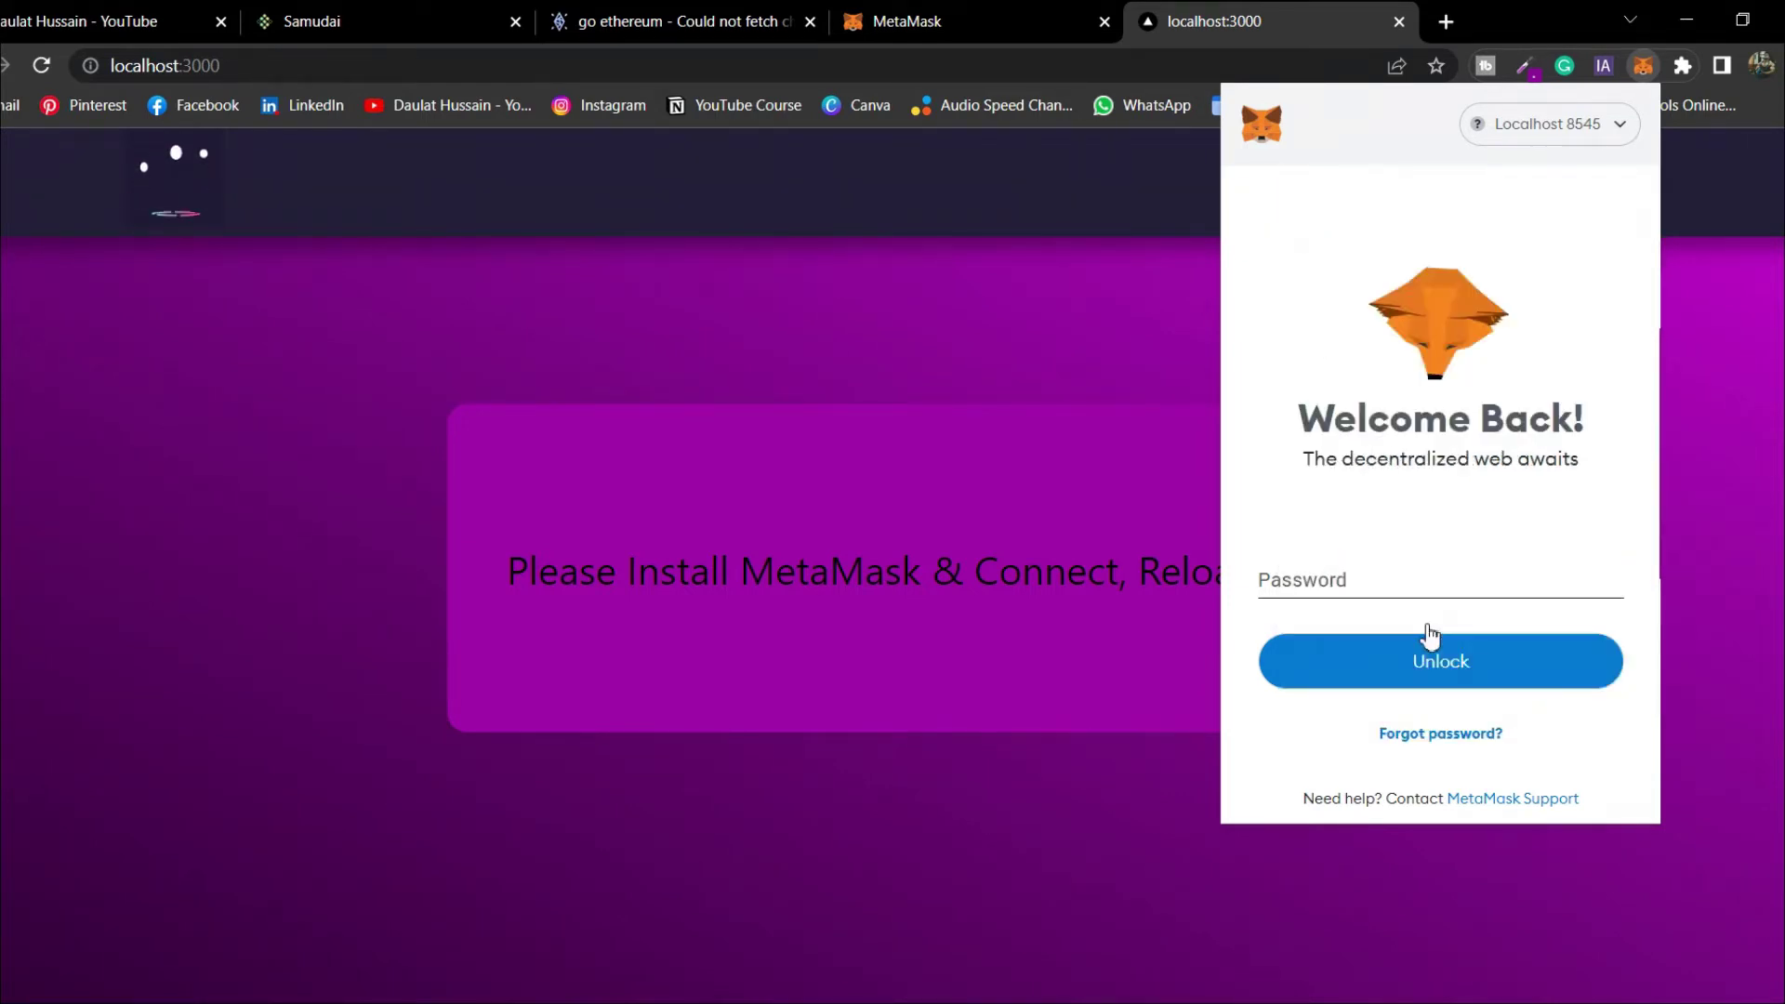
click(1395, 589)
key(ctrl+v)
key(Return)
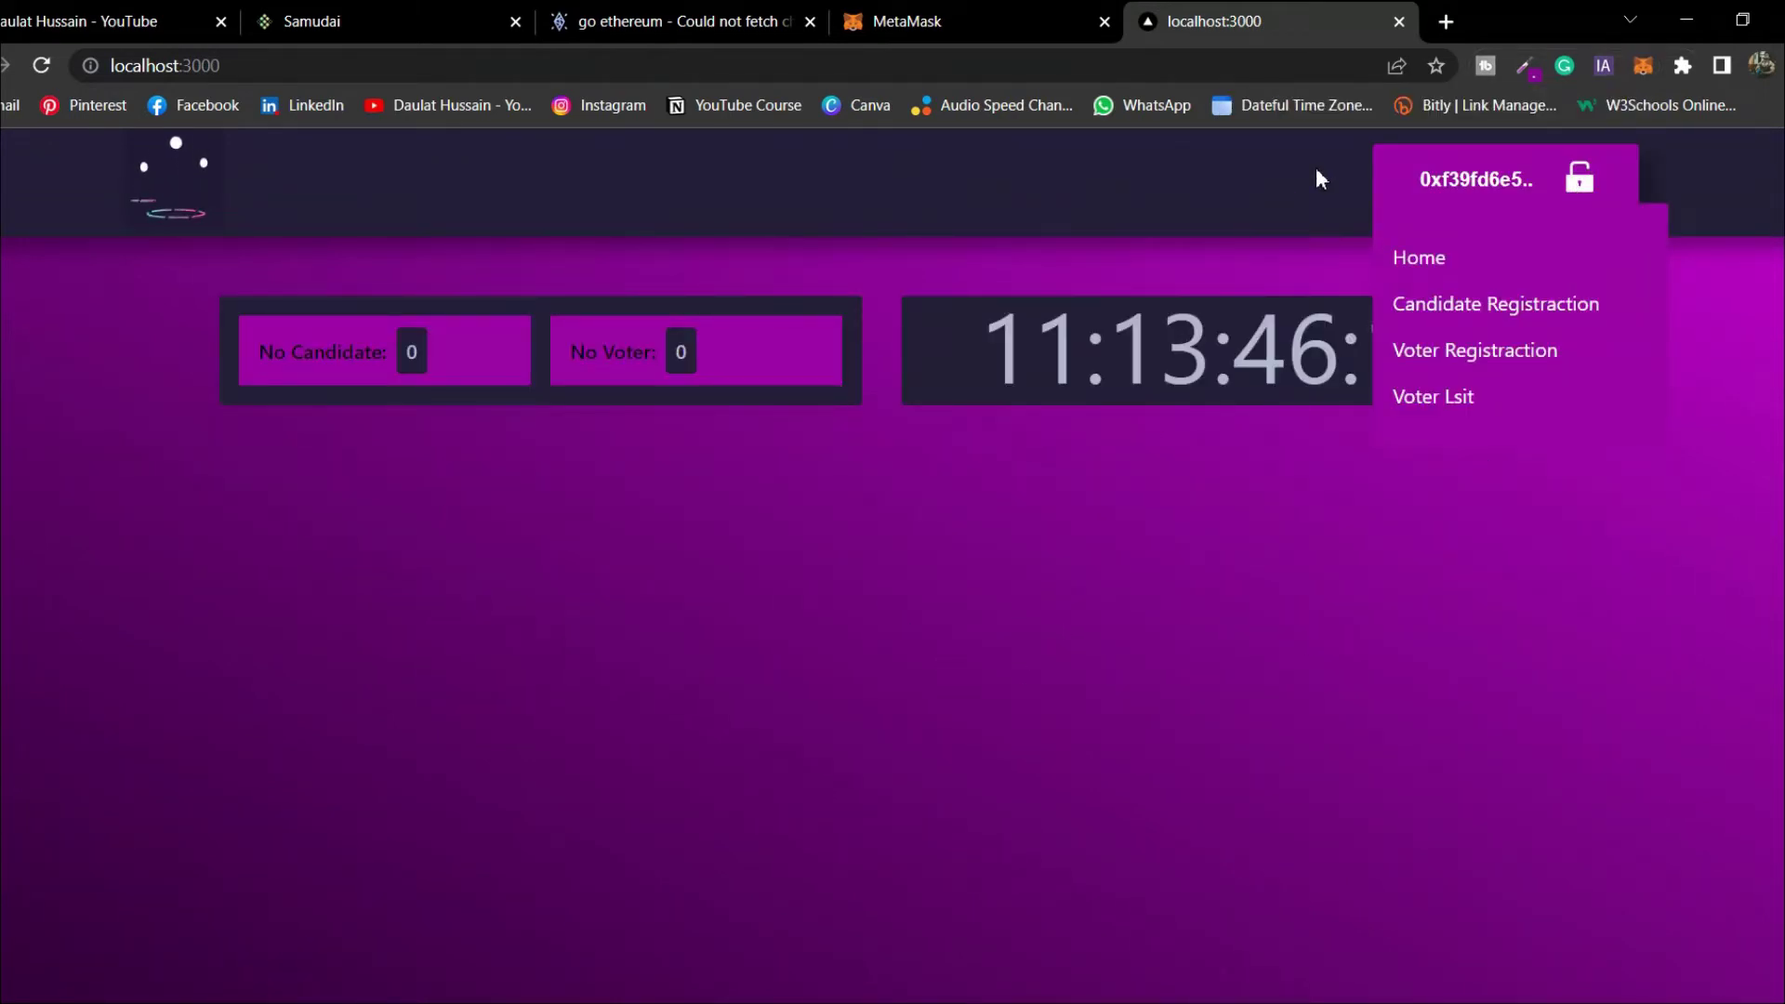
Confirm Account 5 shows 9999.998 ETH, then return to Visual Studio Code
click(1642, 67)
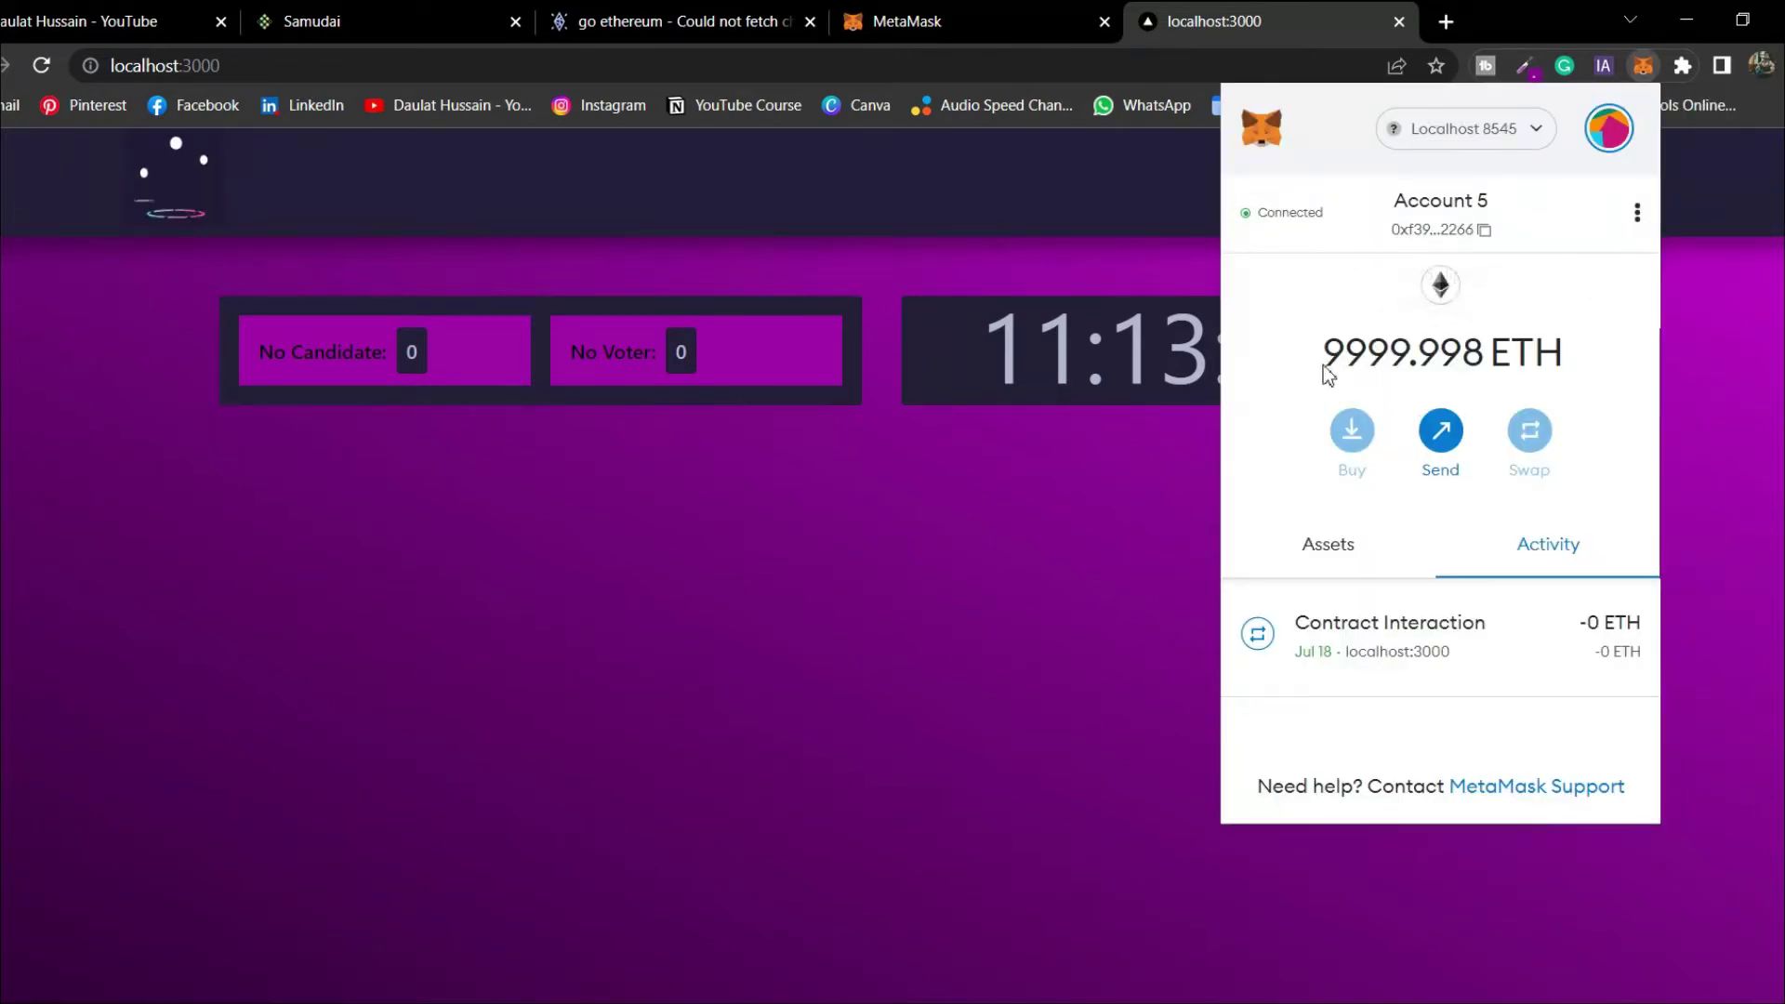
drag(1325, 362, 1479, 360)
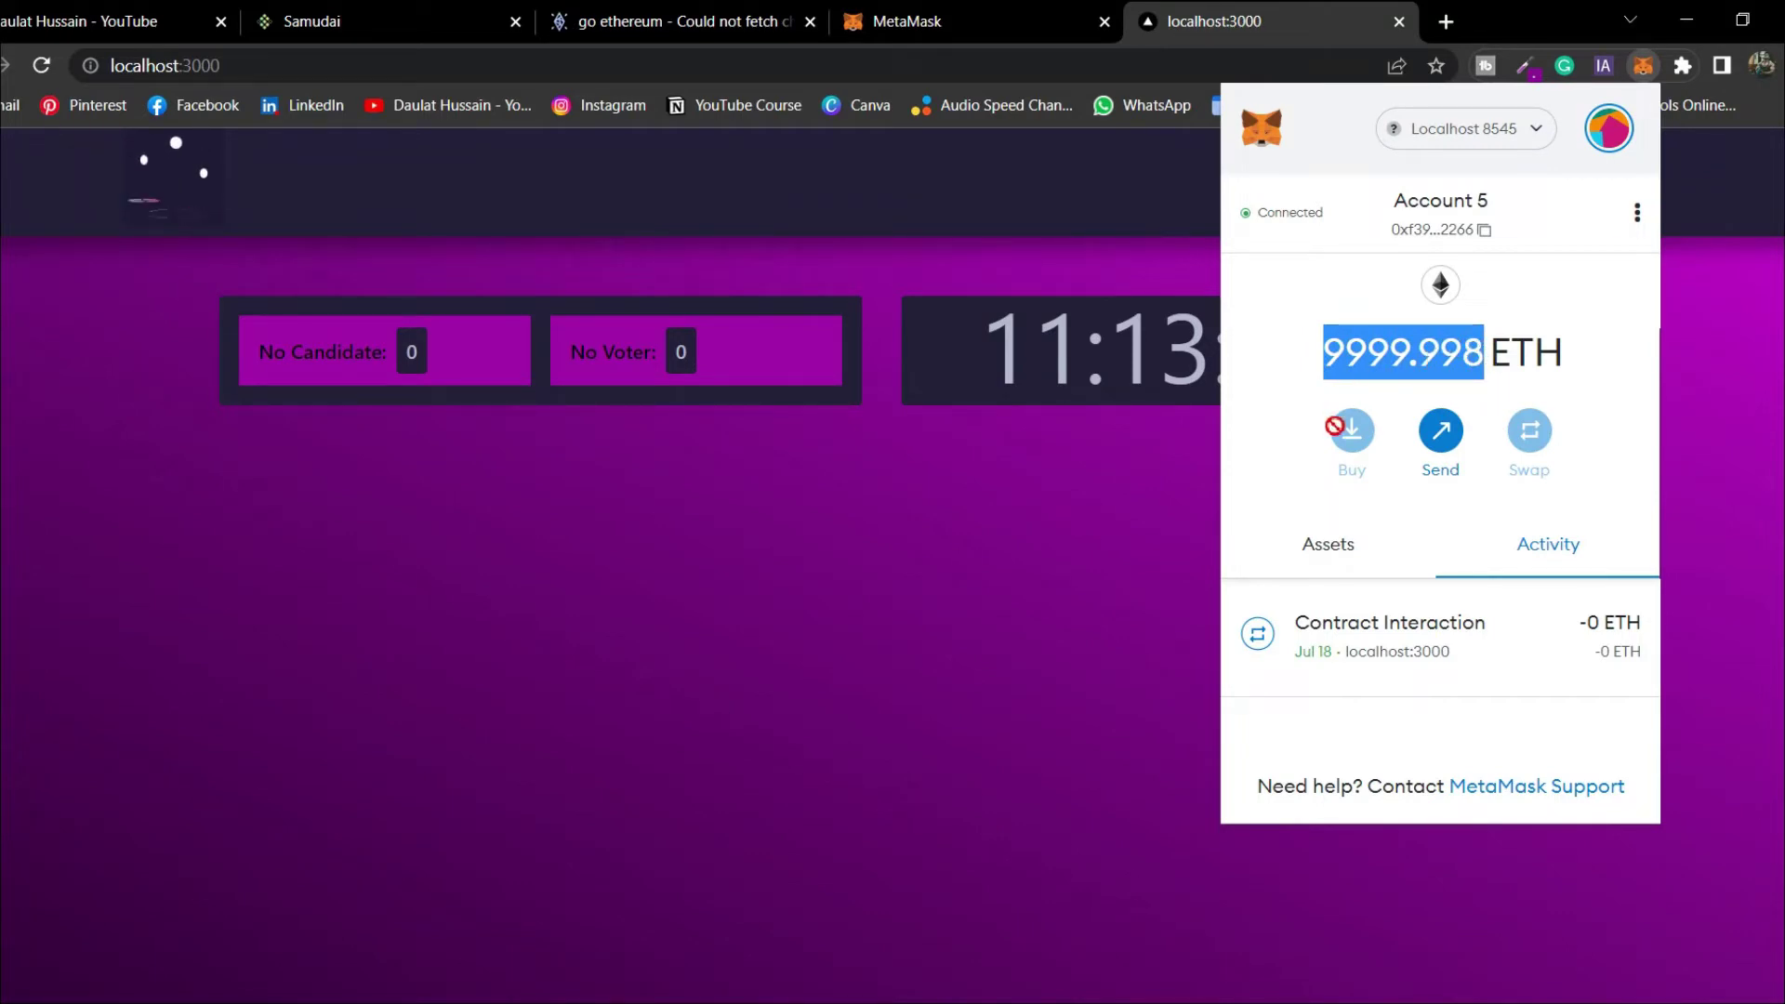
drag(1344, 365, 1561, 316)
click(1563, 310)
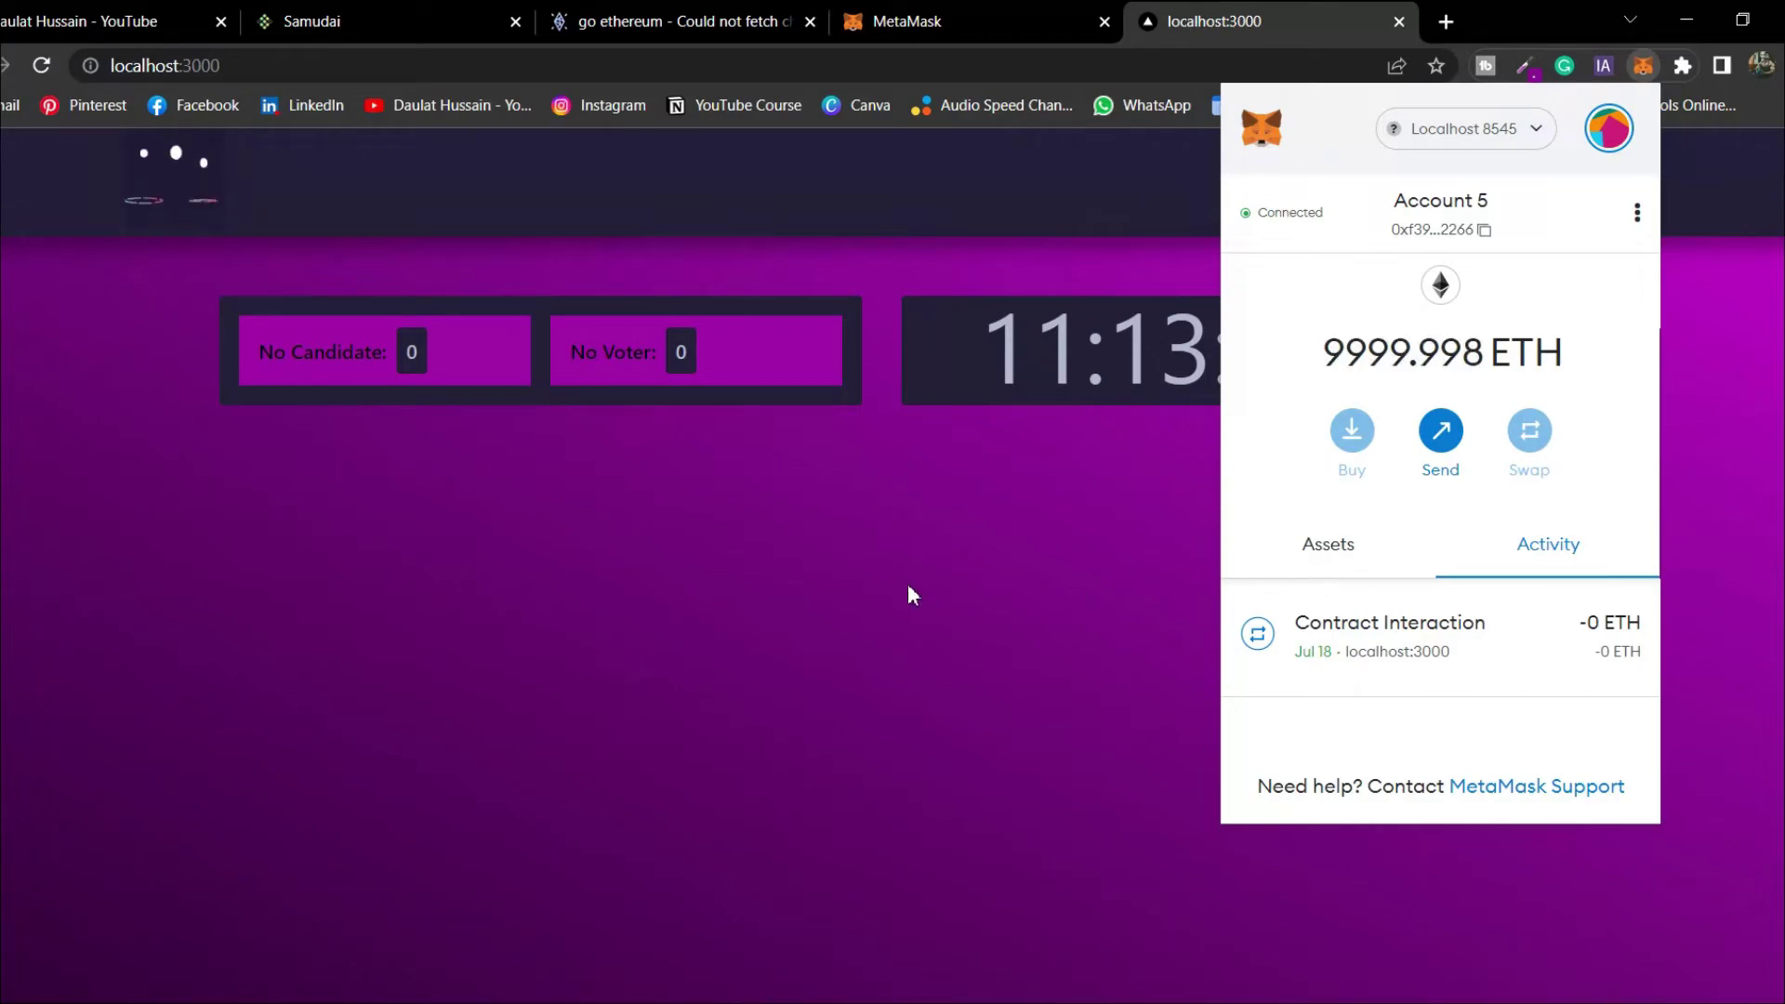
key(alt+Tab)
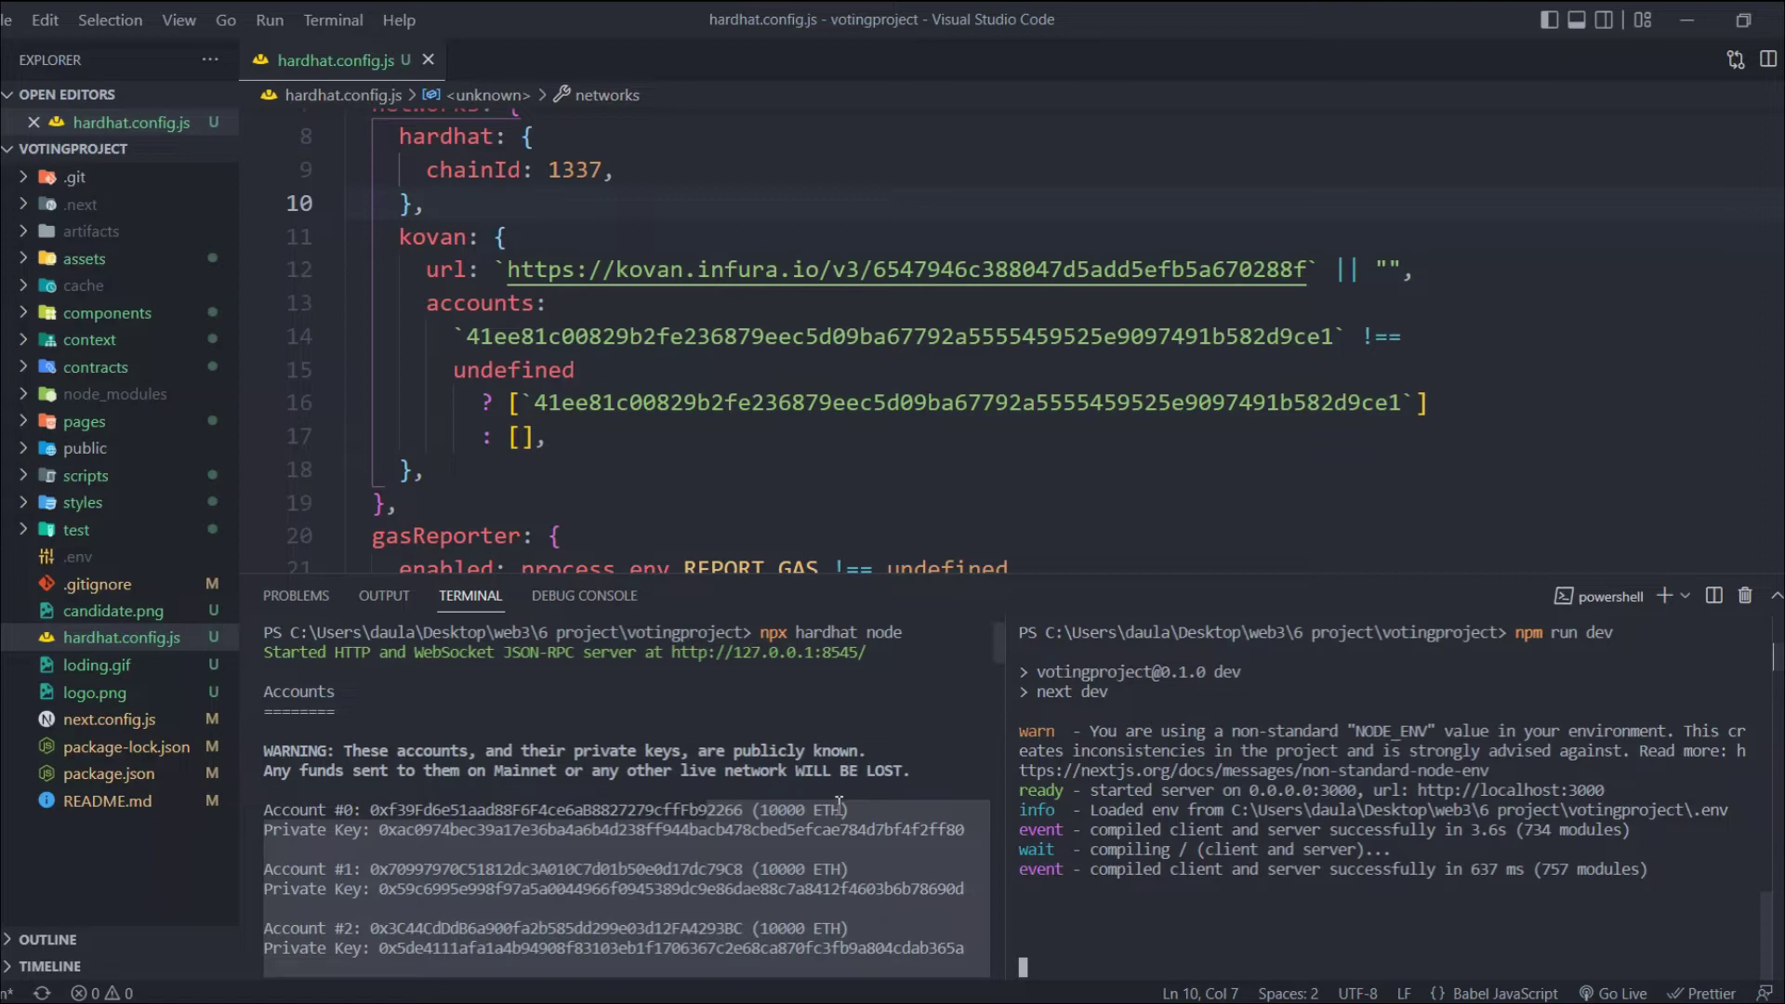
Scroll the Hardhat node terminal to the latest eth_call logs, then return to Chrome
scroll(958, 957, down, 5)
scroll(959, 957, down, 10)
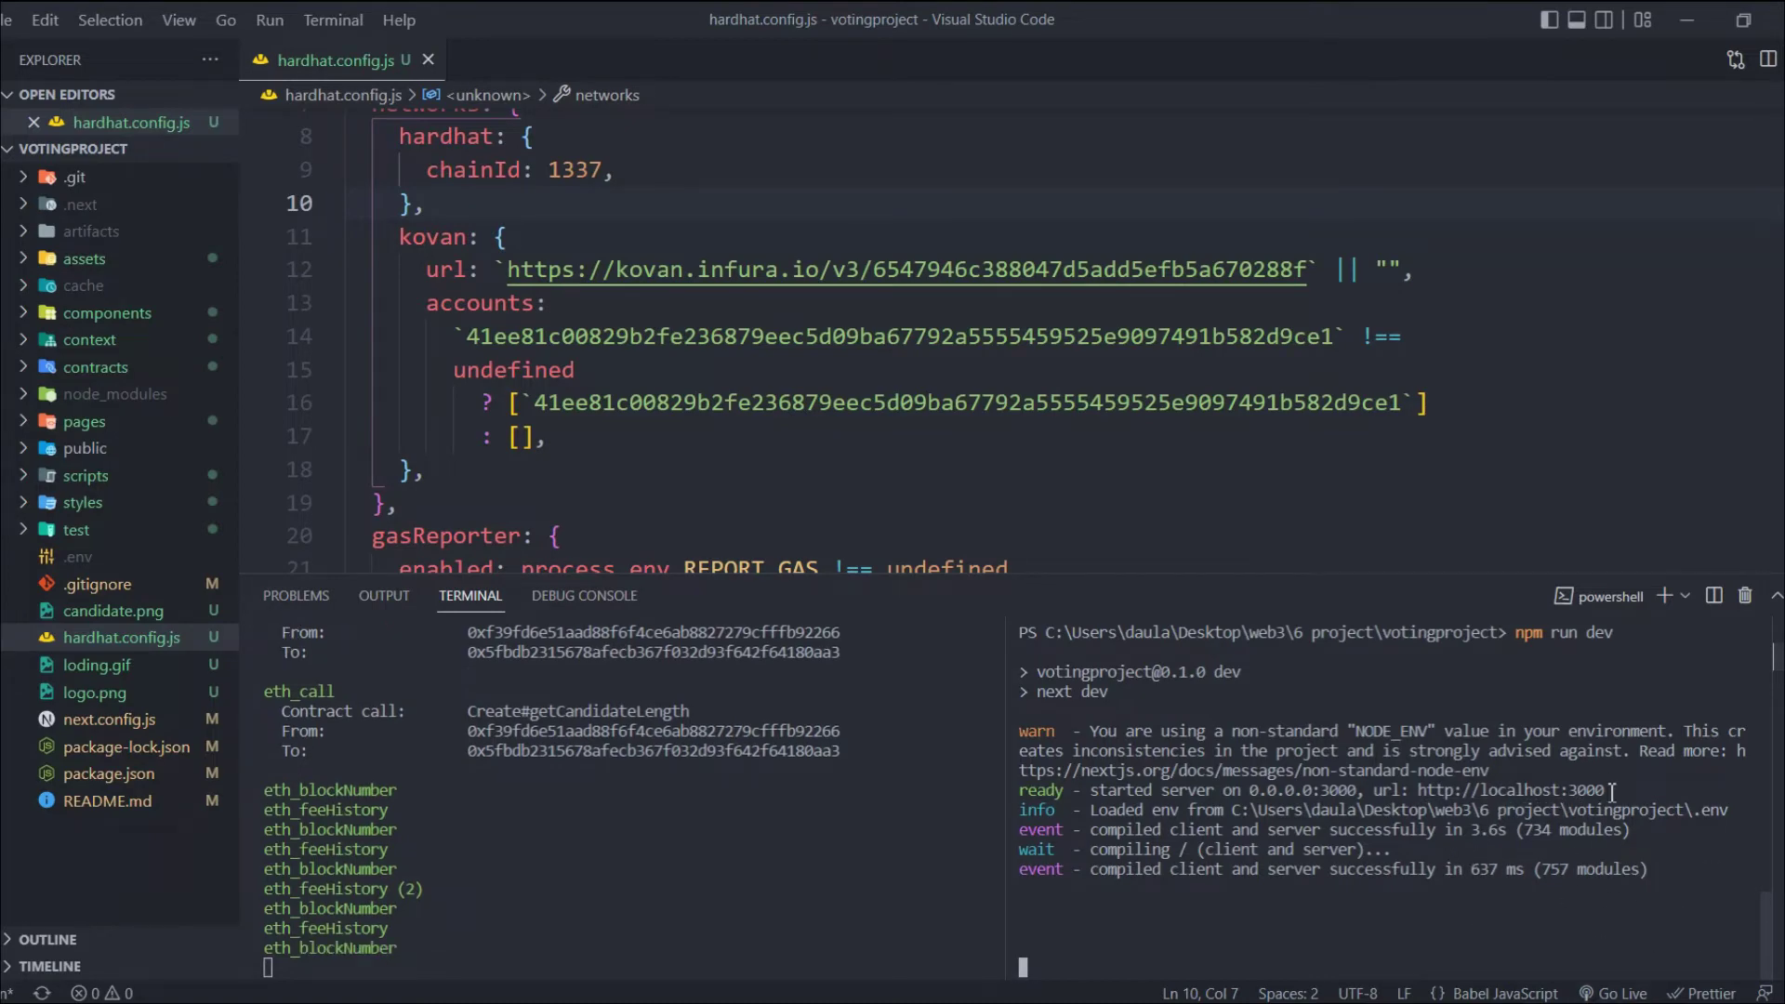
key(alt+Tab)
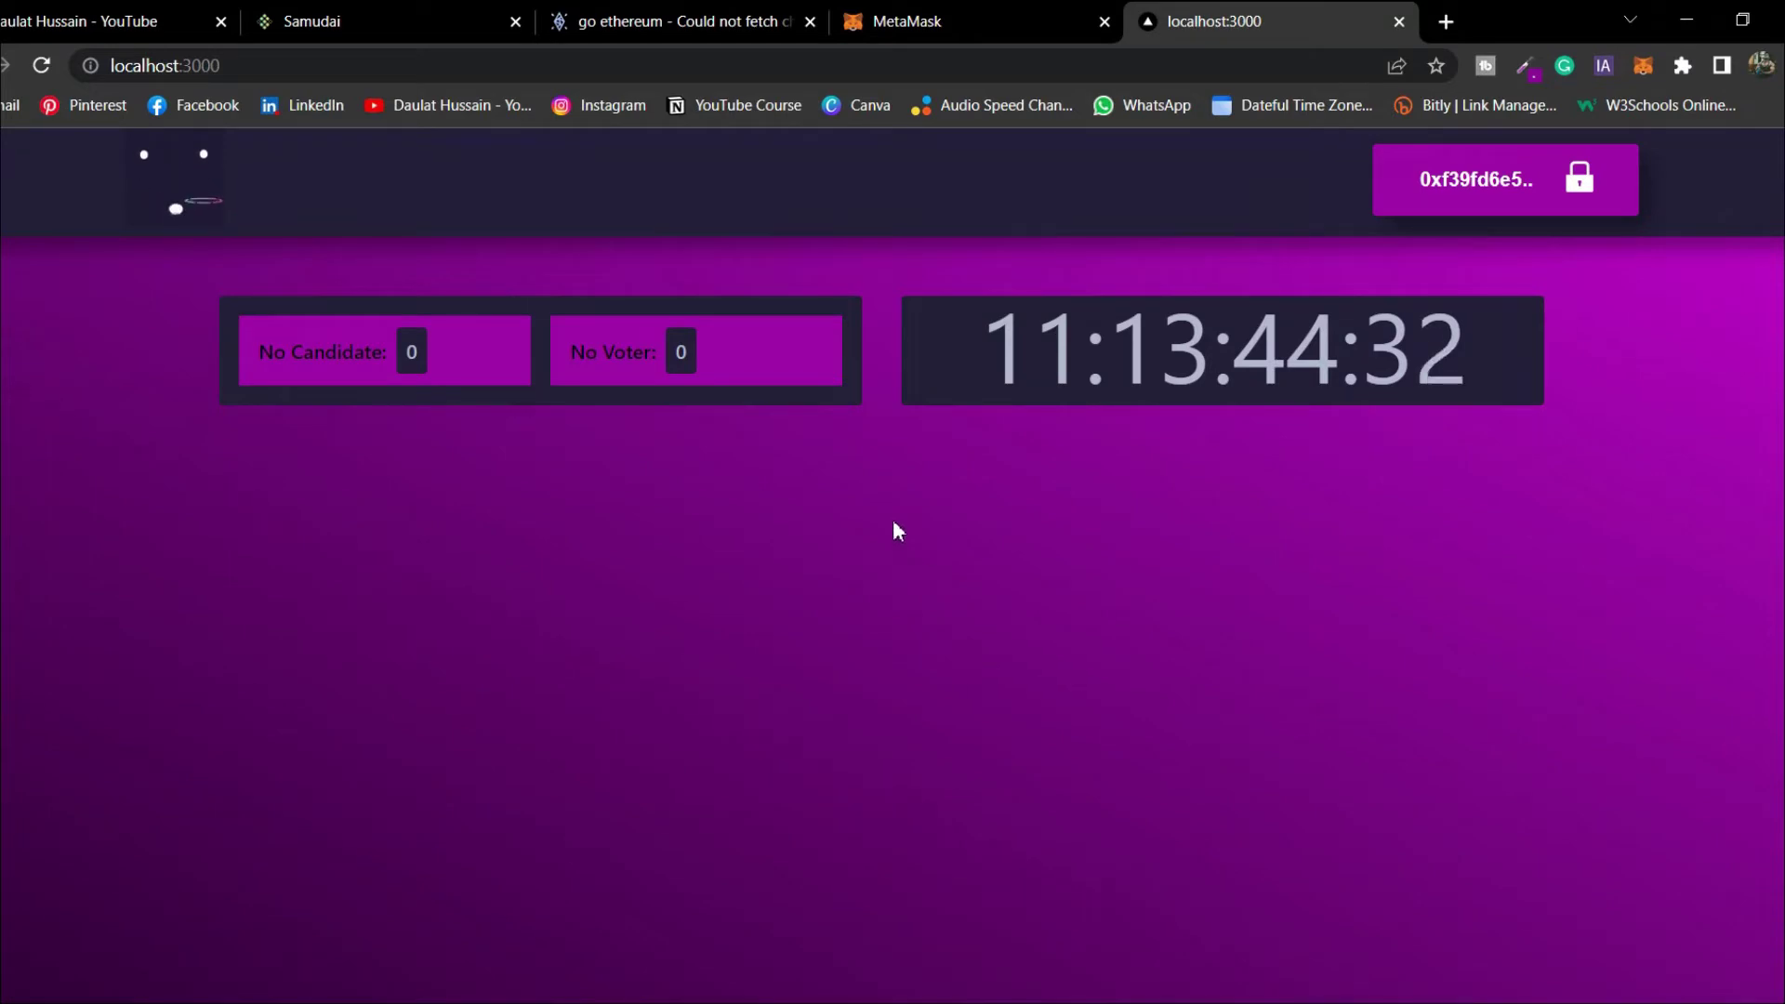
Go to Candidate Registraction and choose creator1 as the candidate image
click(1581, 184)
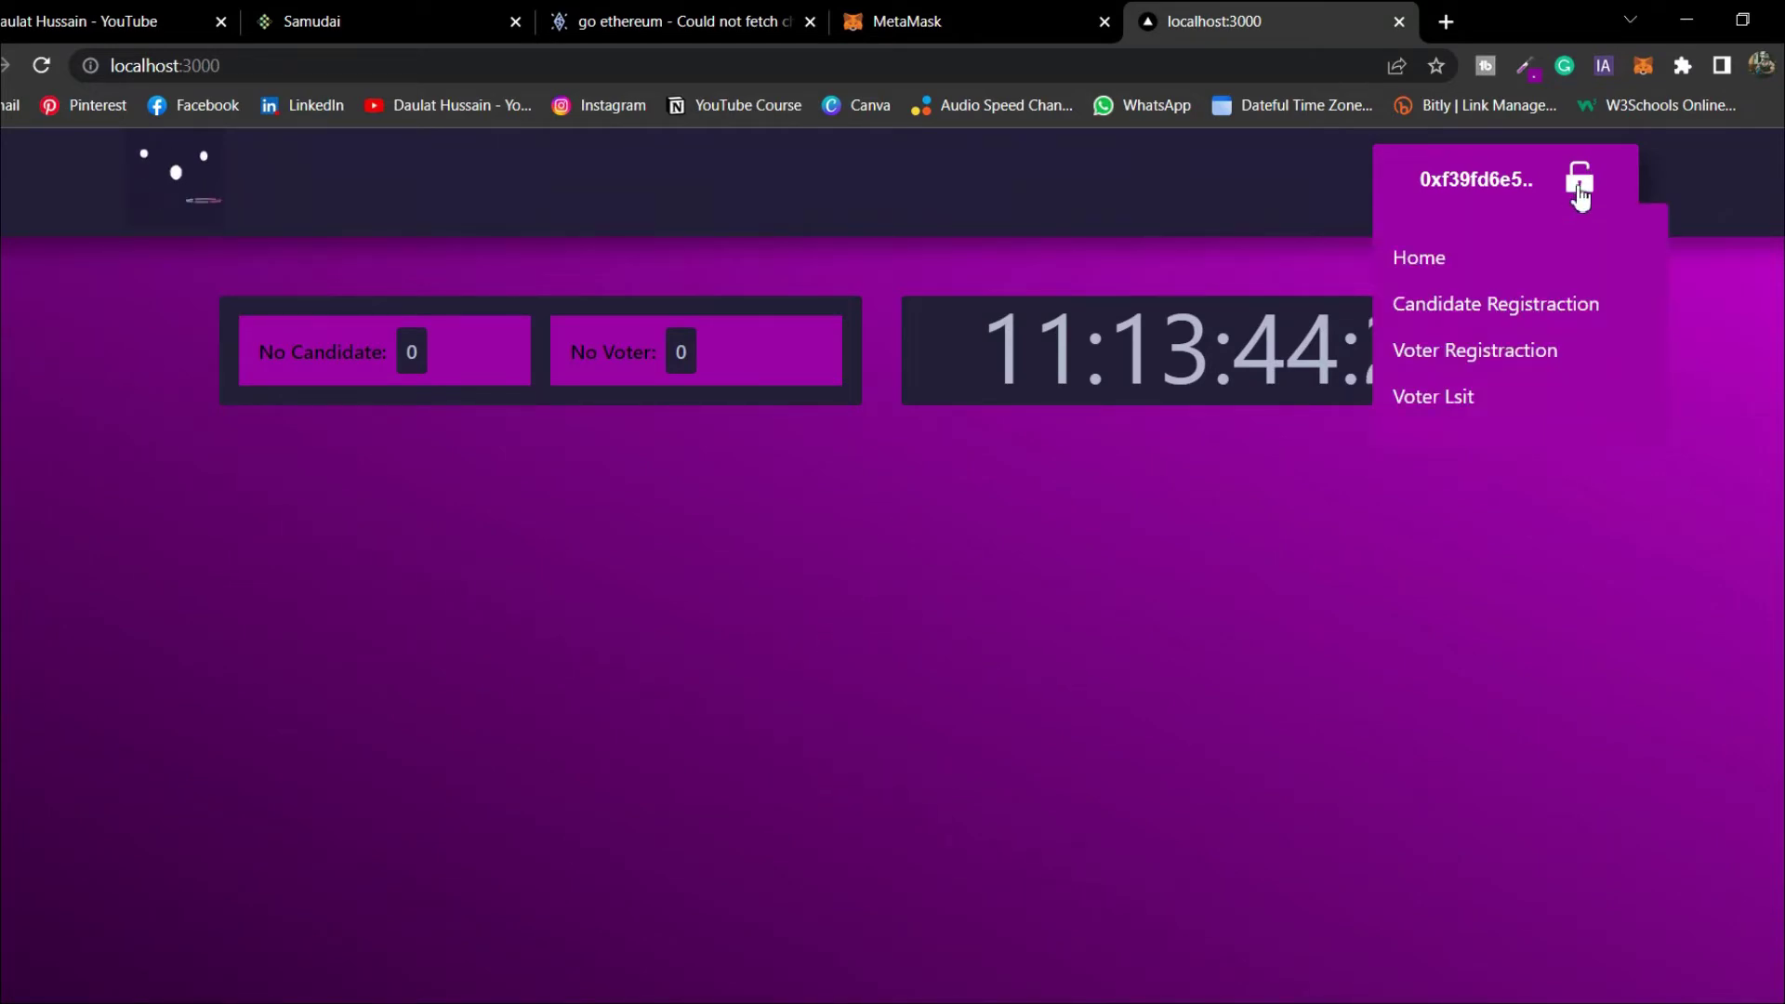
click(1514, 310)
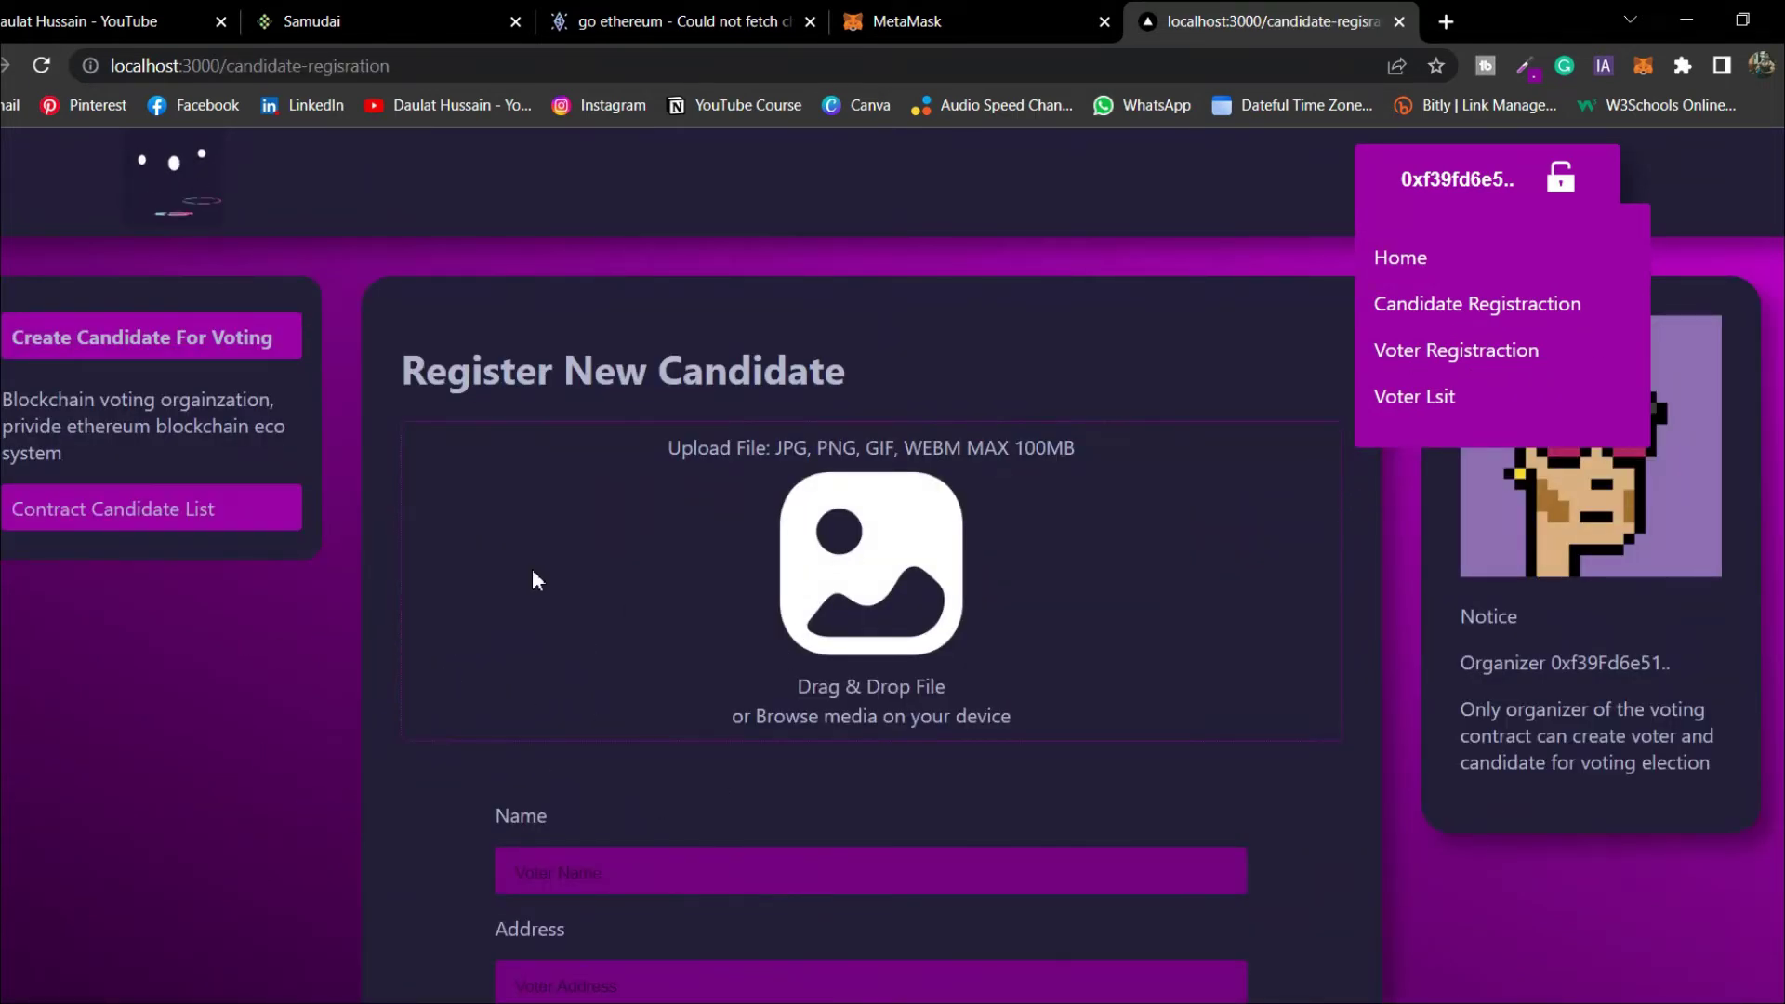
click(862, 606)
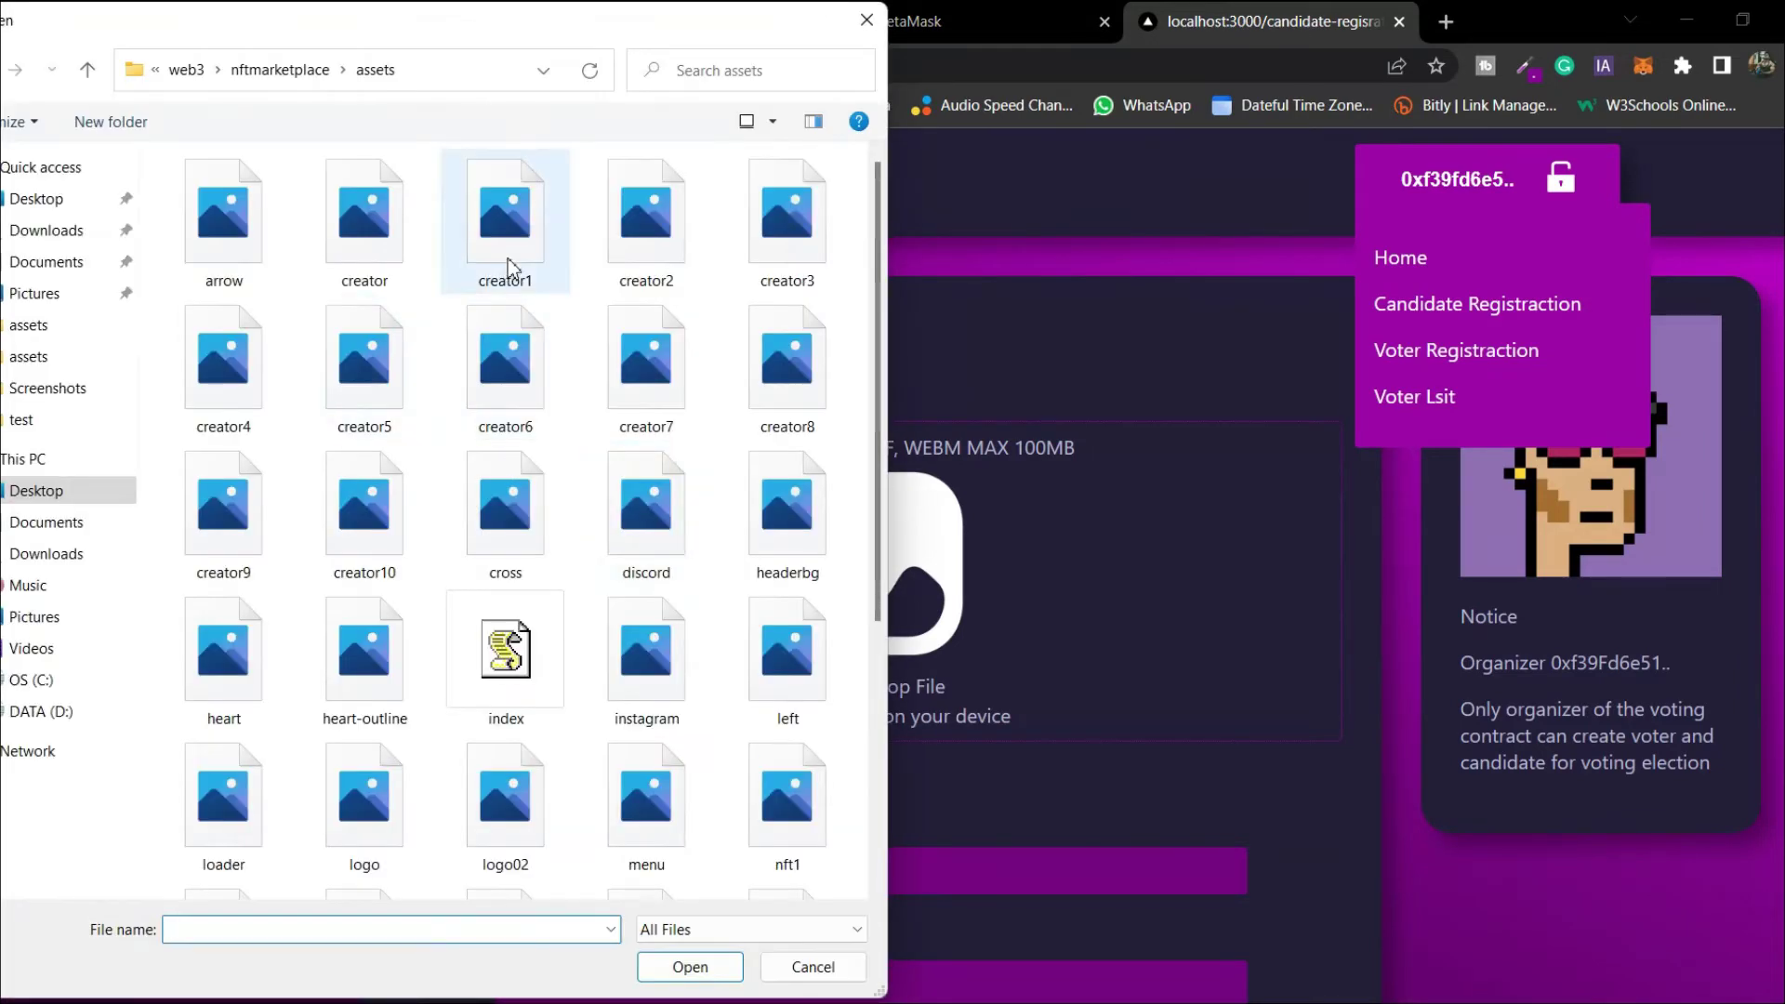
double_click(510, 270)
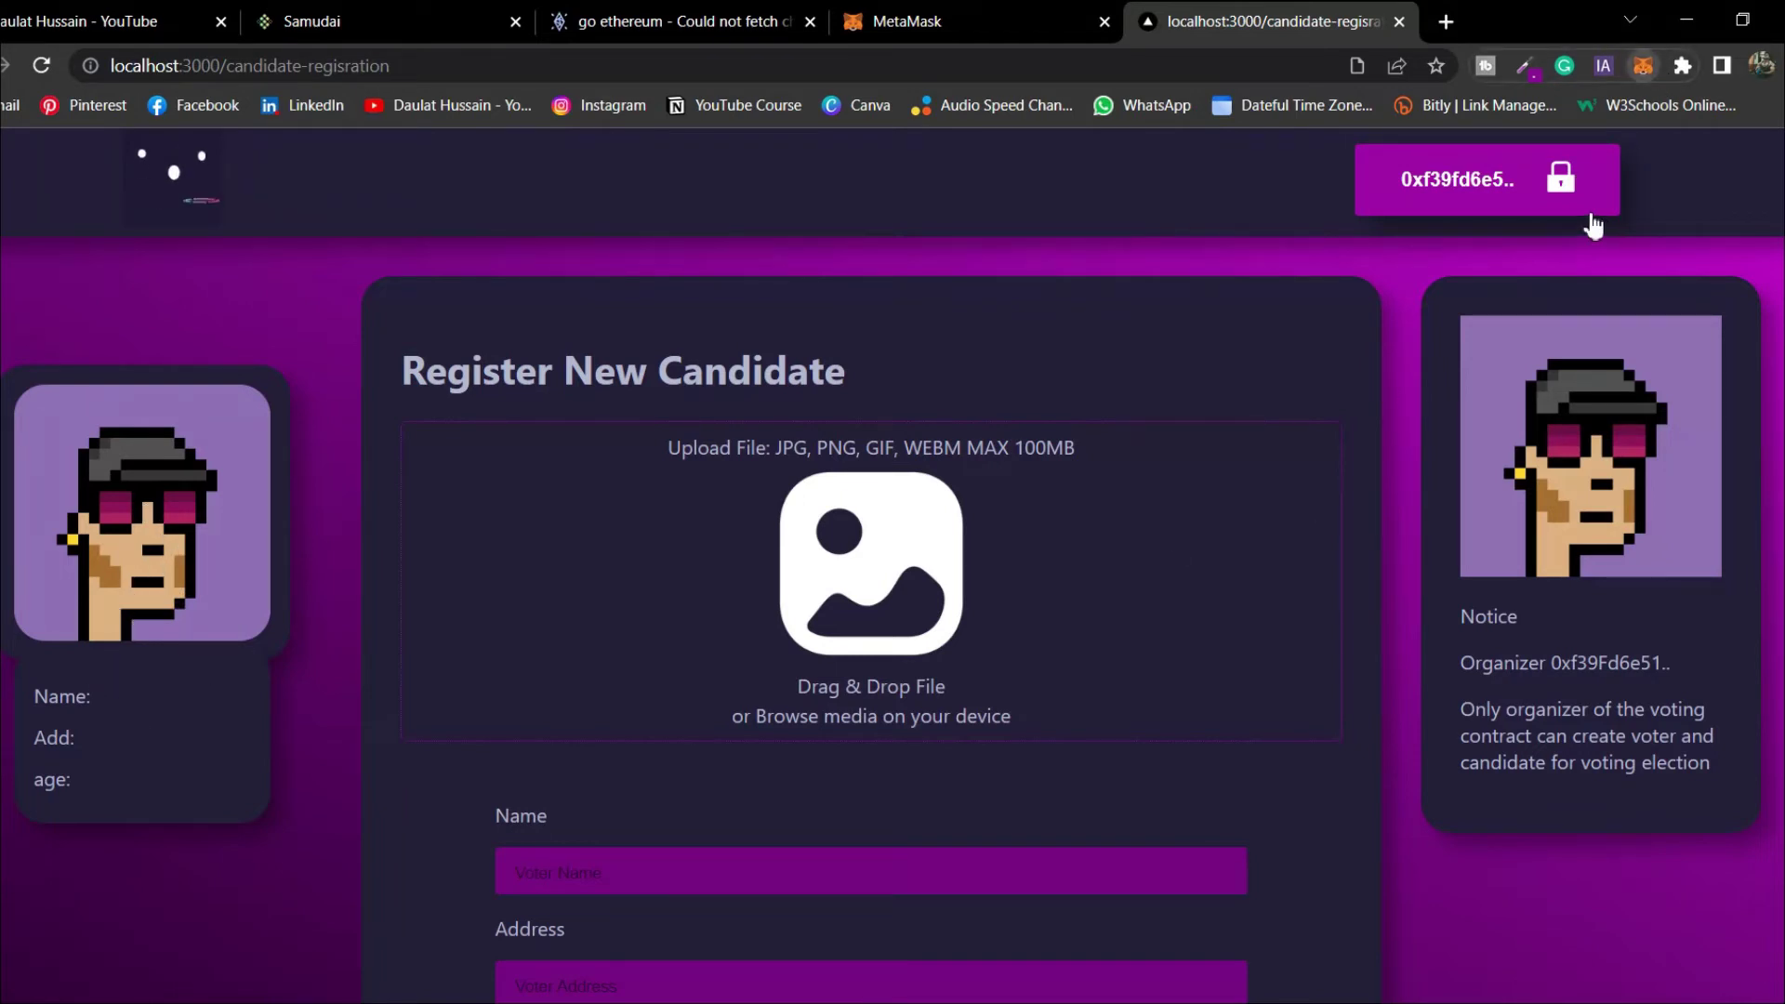
Reset Account 5 via MetaMask Settings > Advanced > Reset Account, clearing its activity
click(1639, 69)
click(1616, 131)
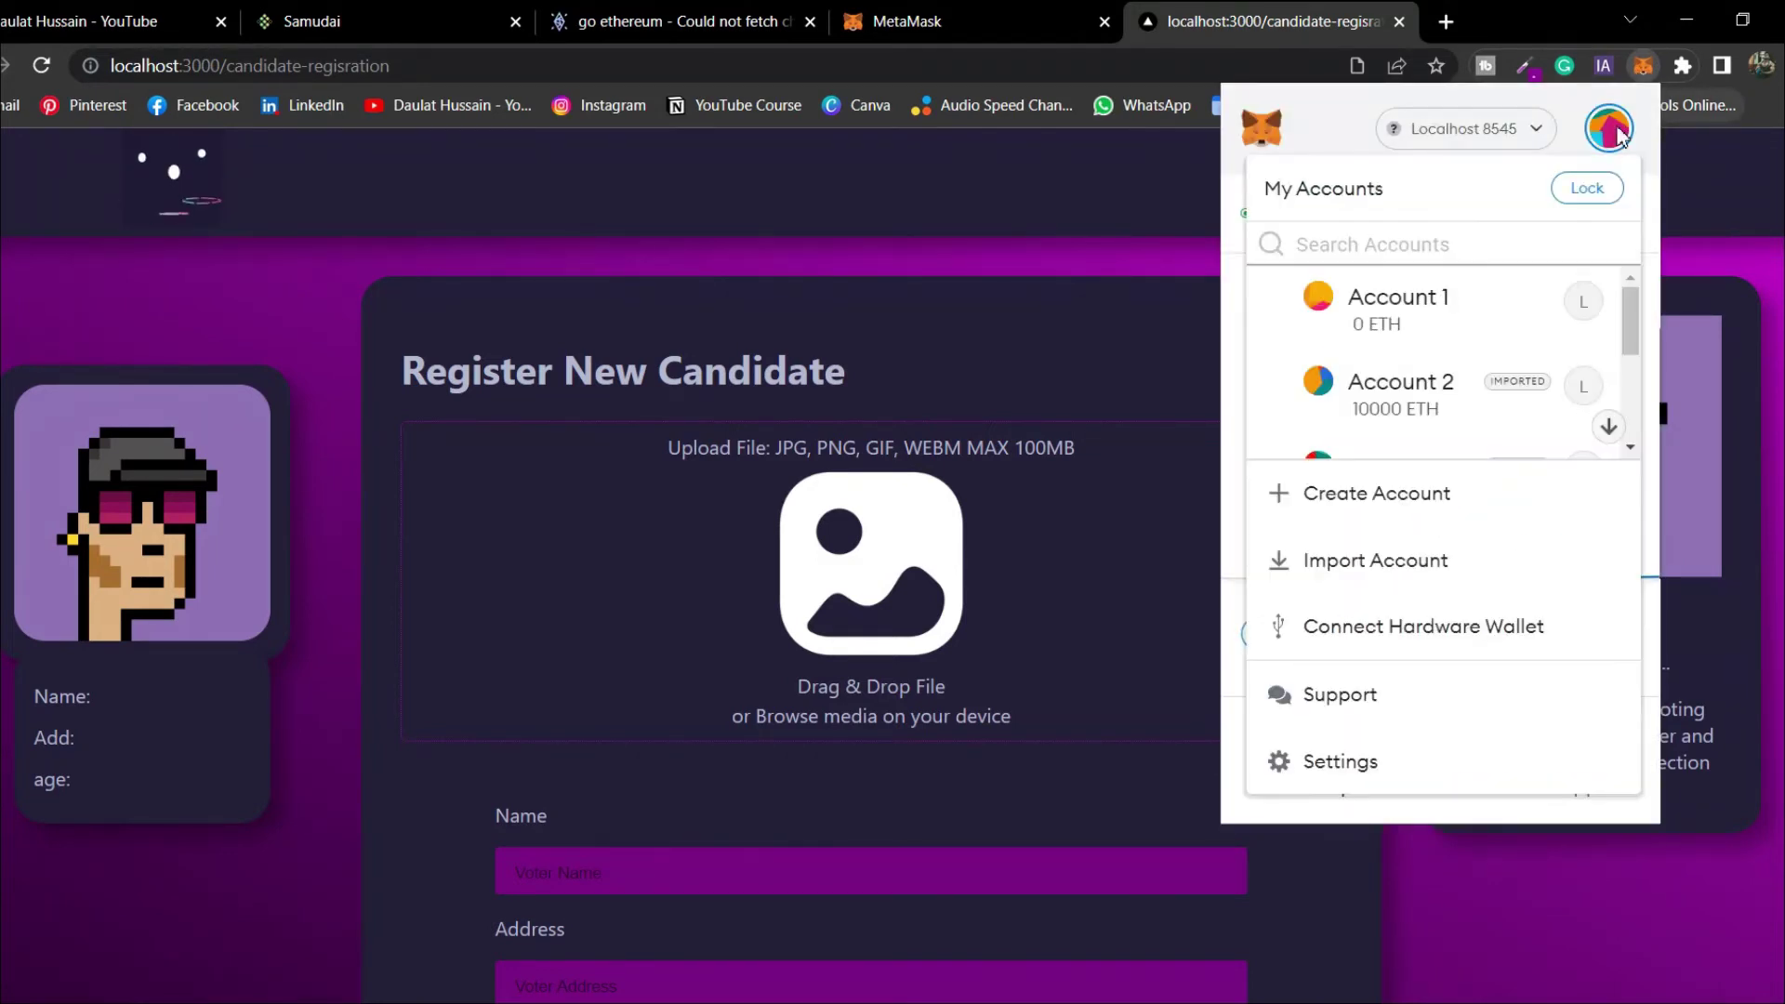
click(1389, 765)
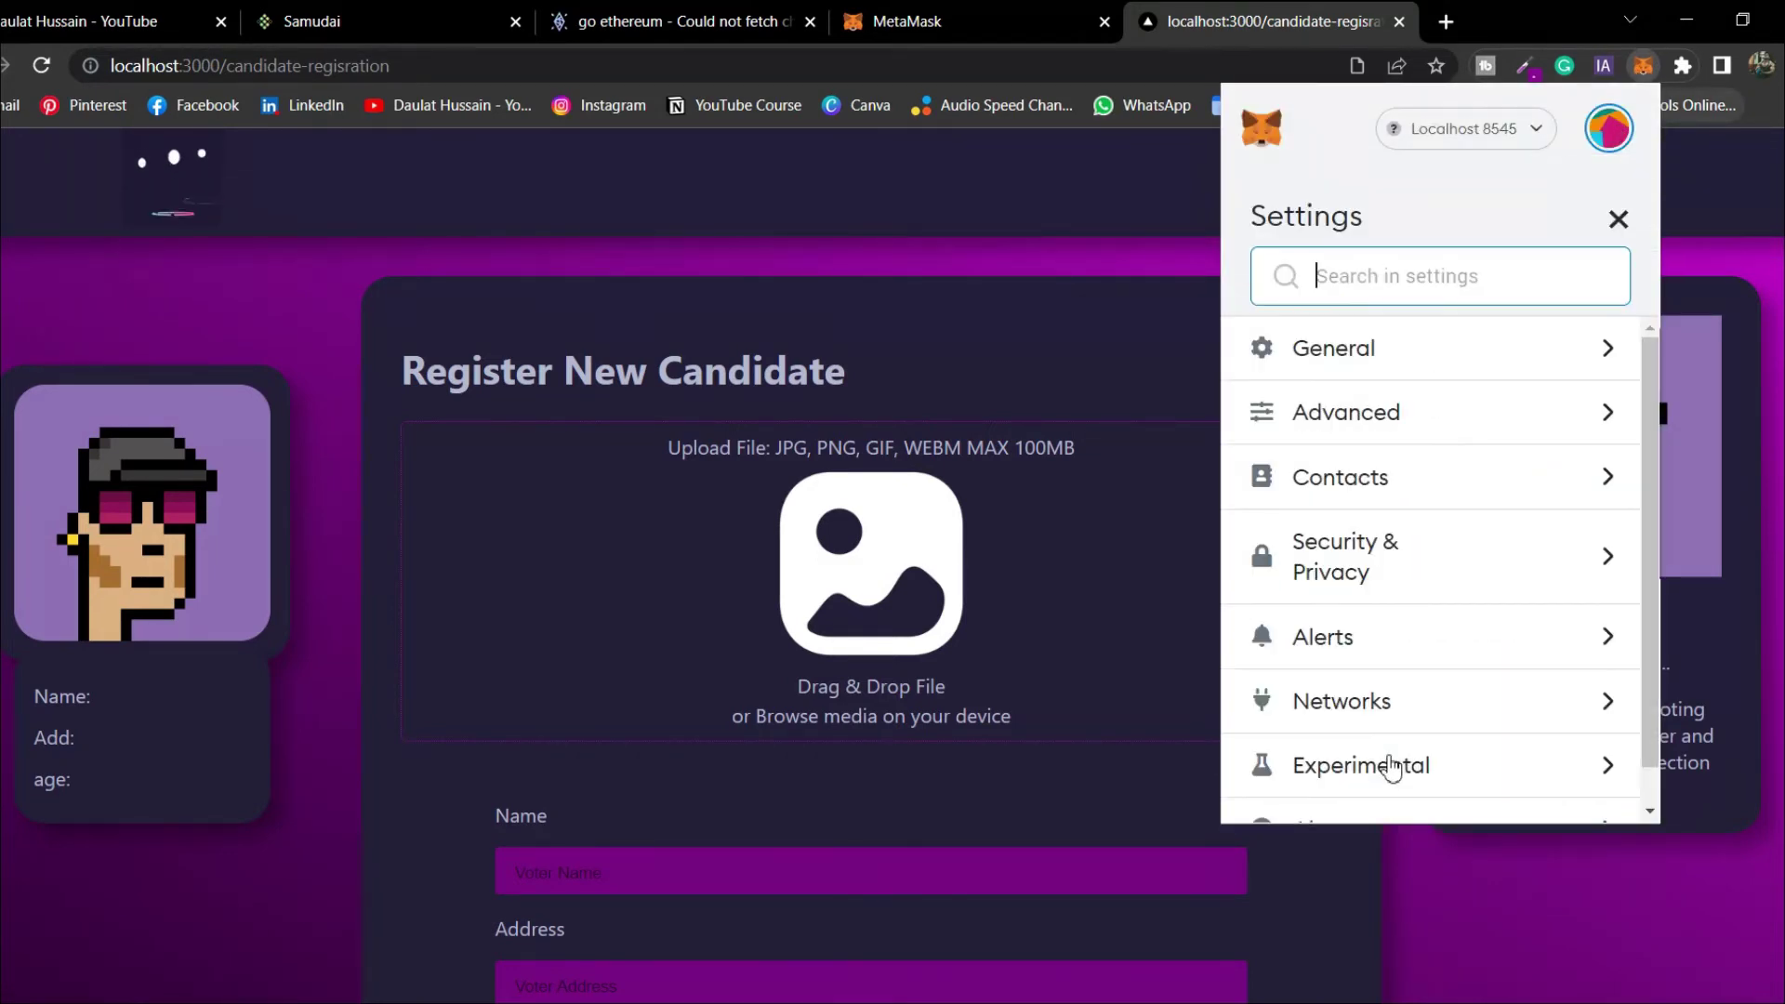
click(1438, 410)
scroll(1468, 612, down, 6)
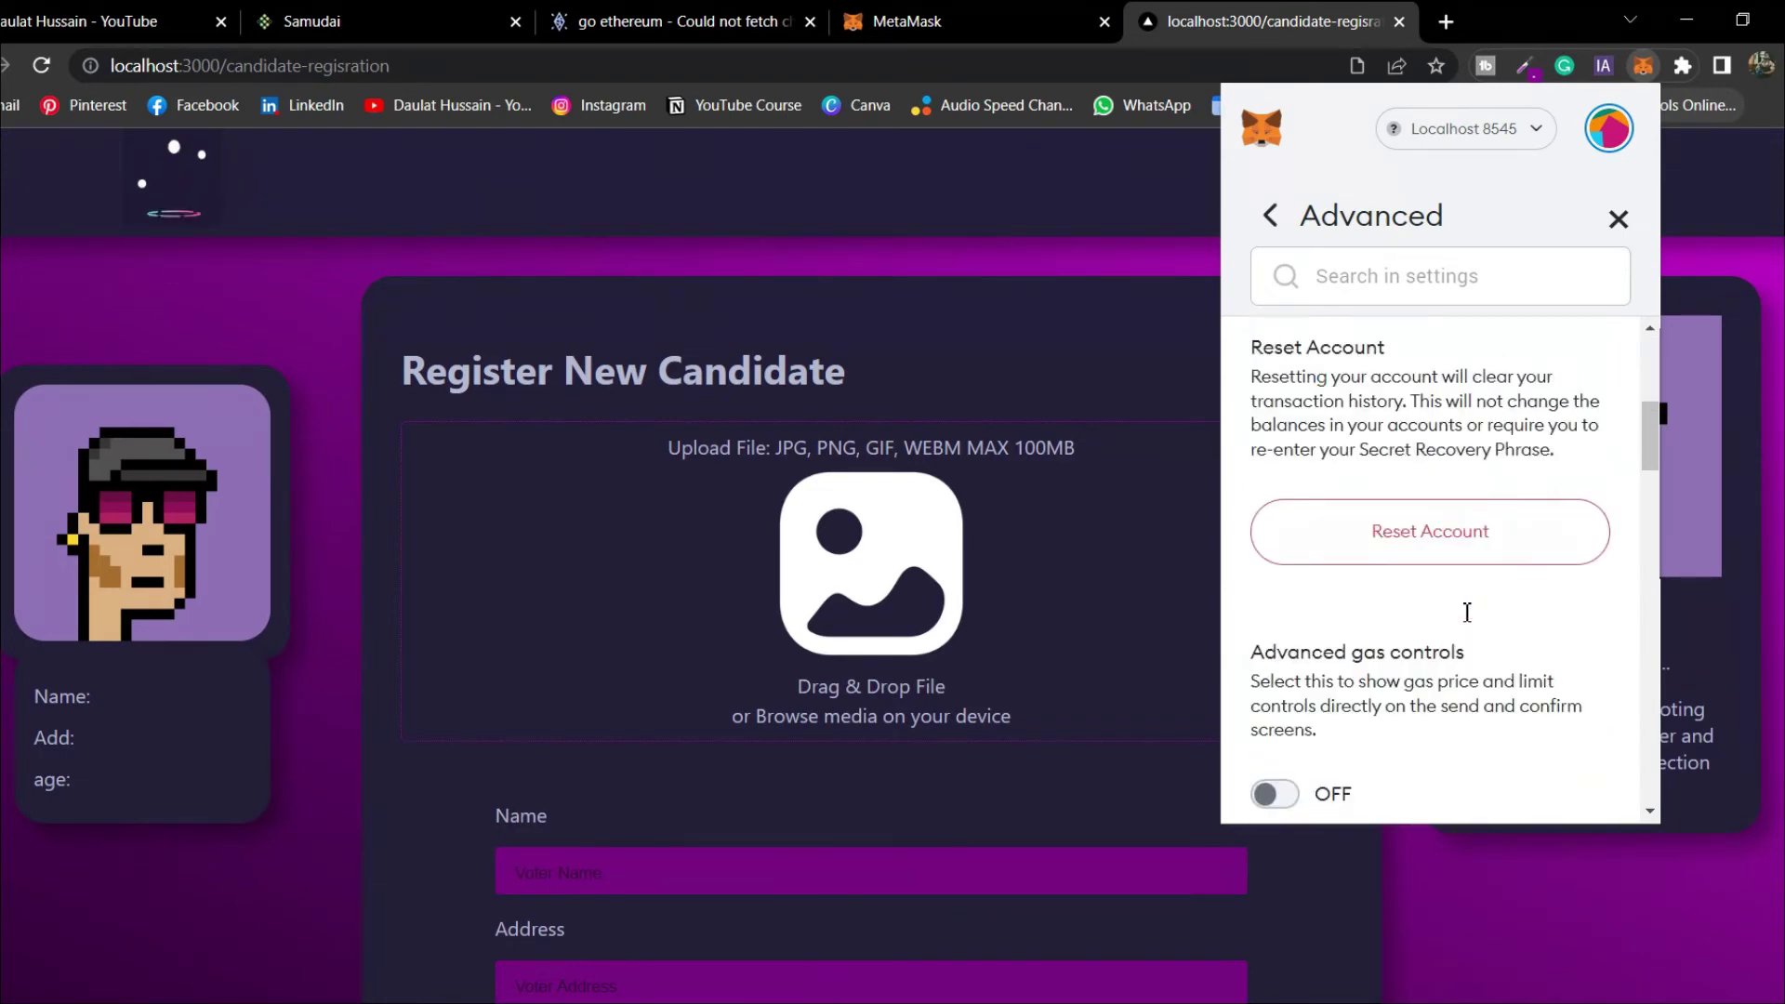
click(1438, 518)
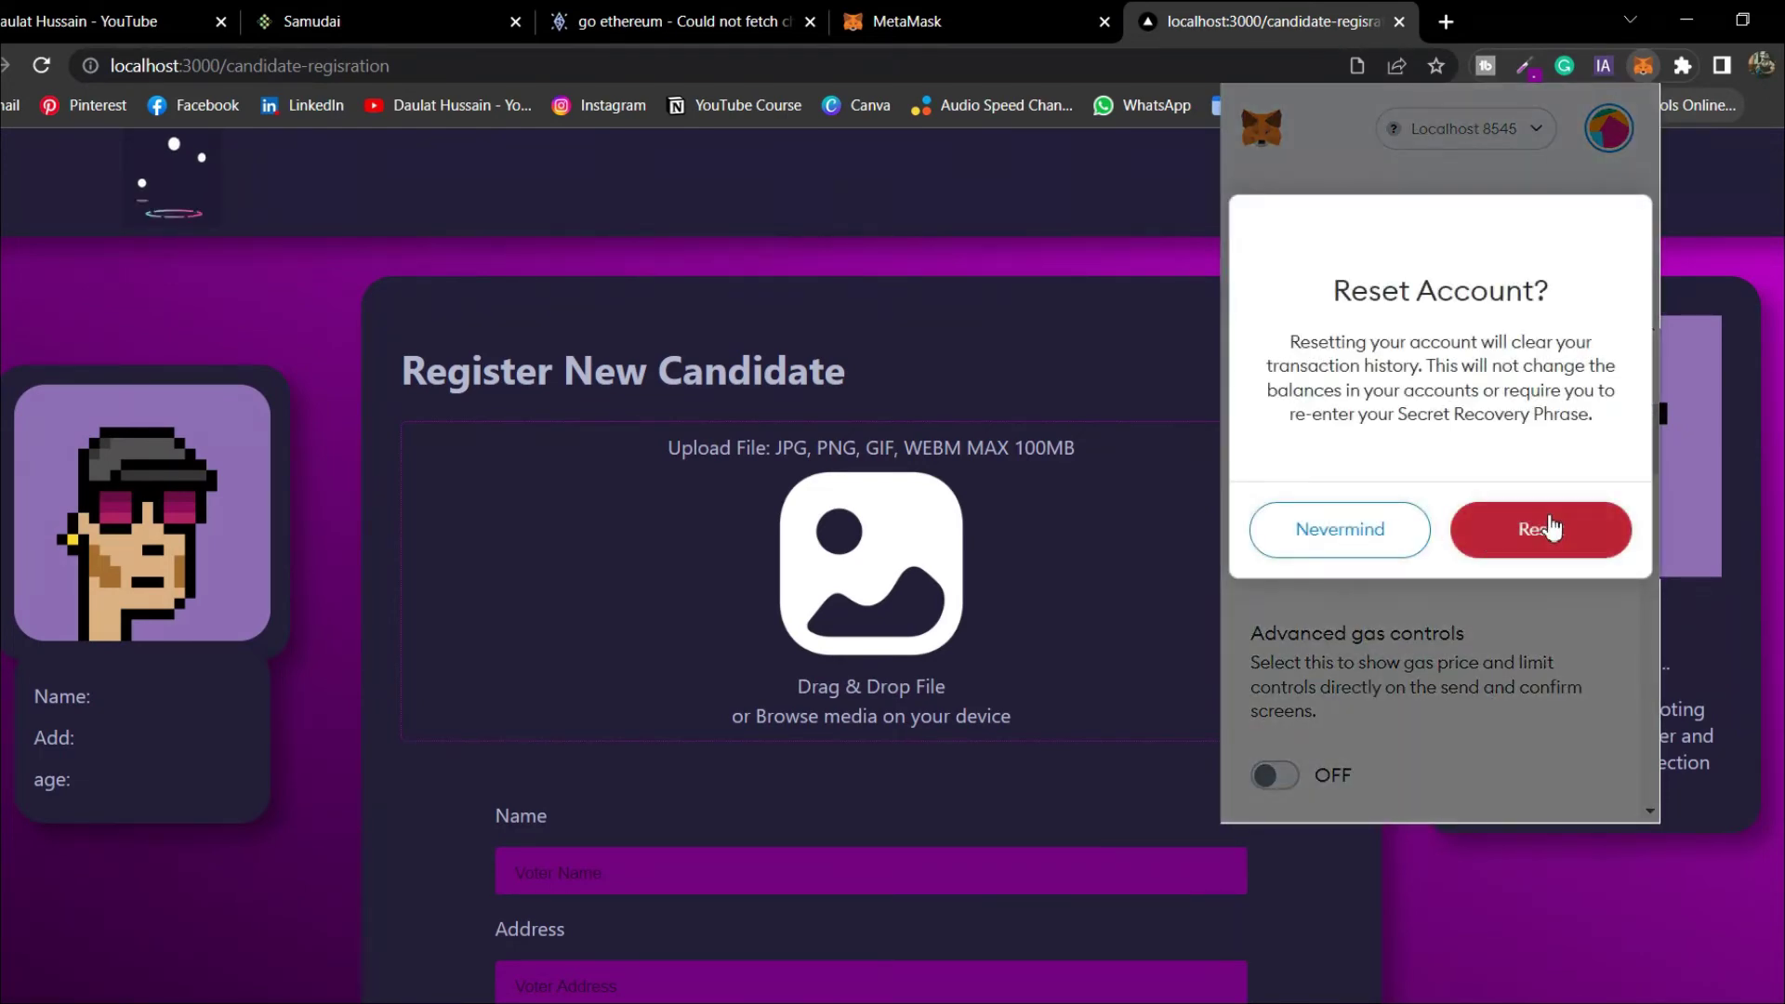
click(1551, 526)
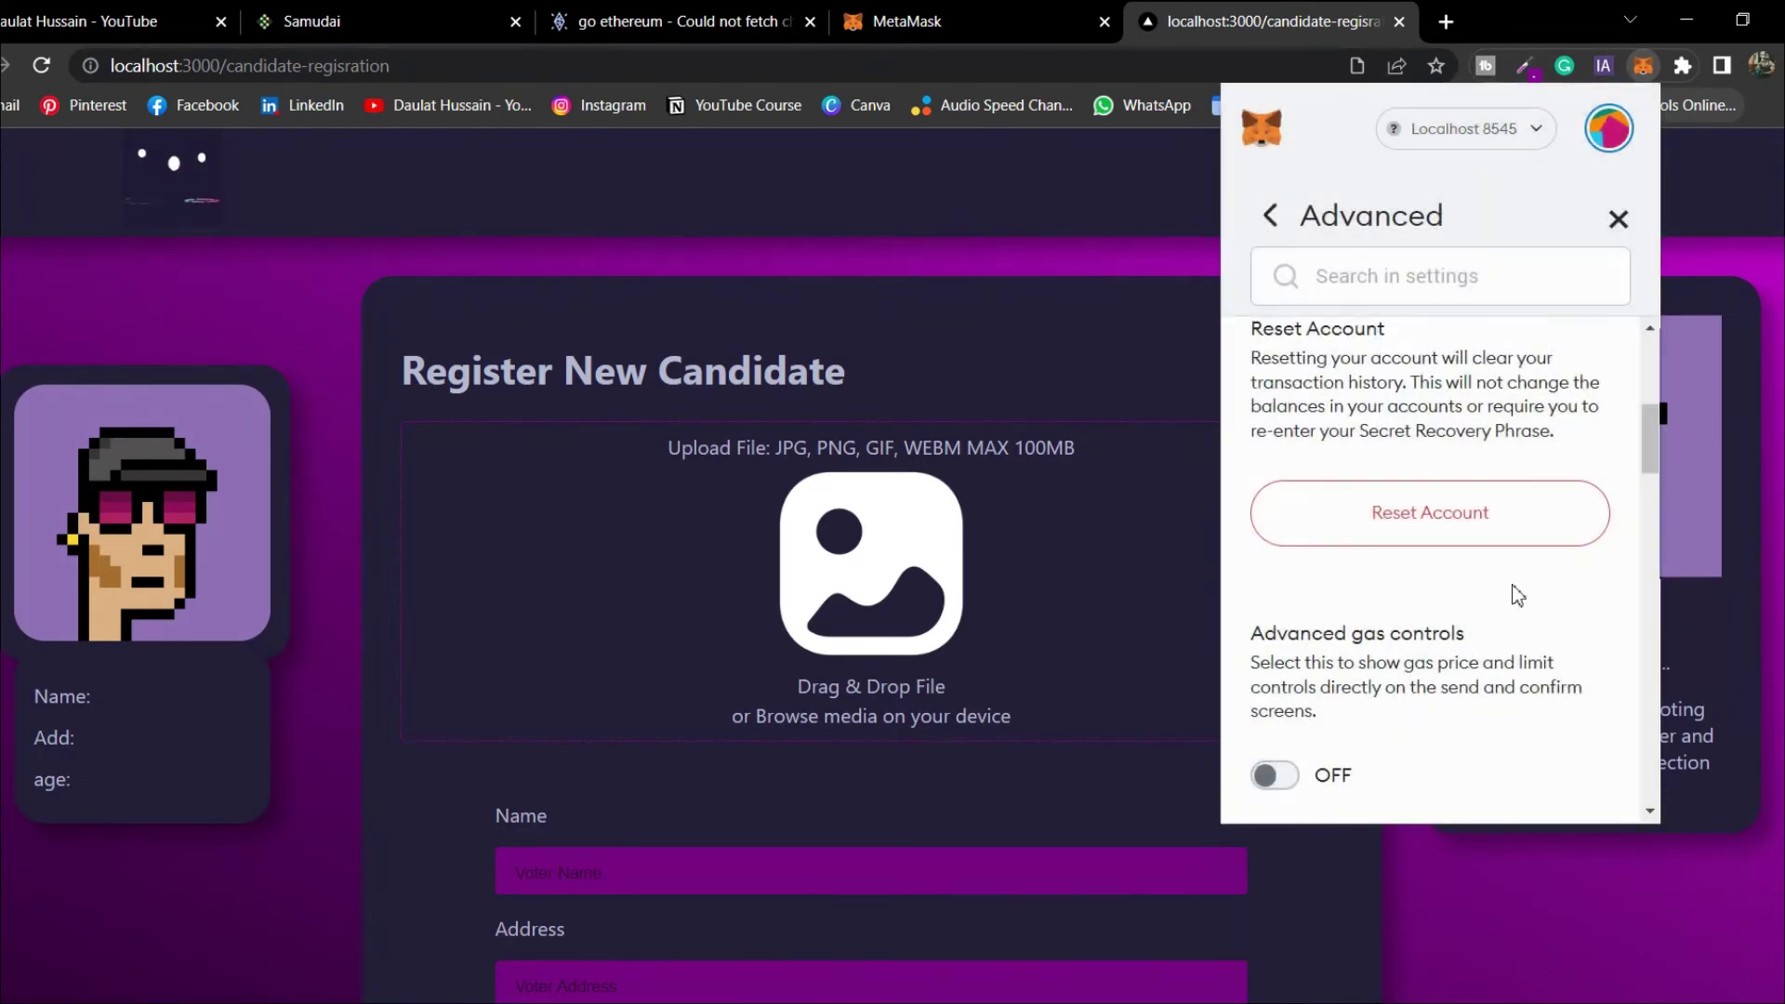
click(1618, 221)
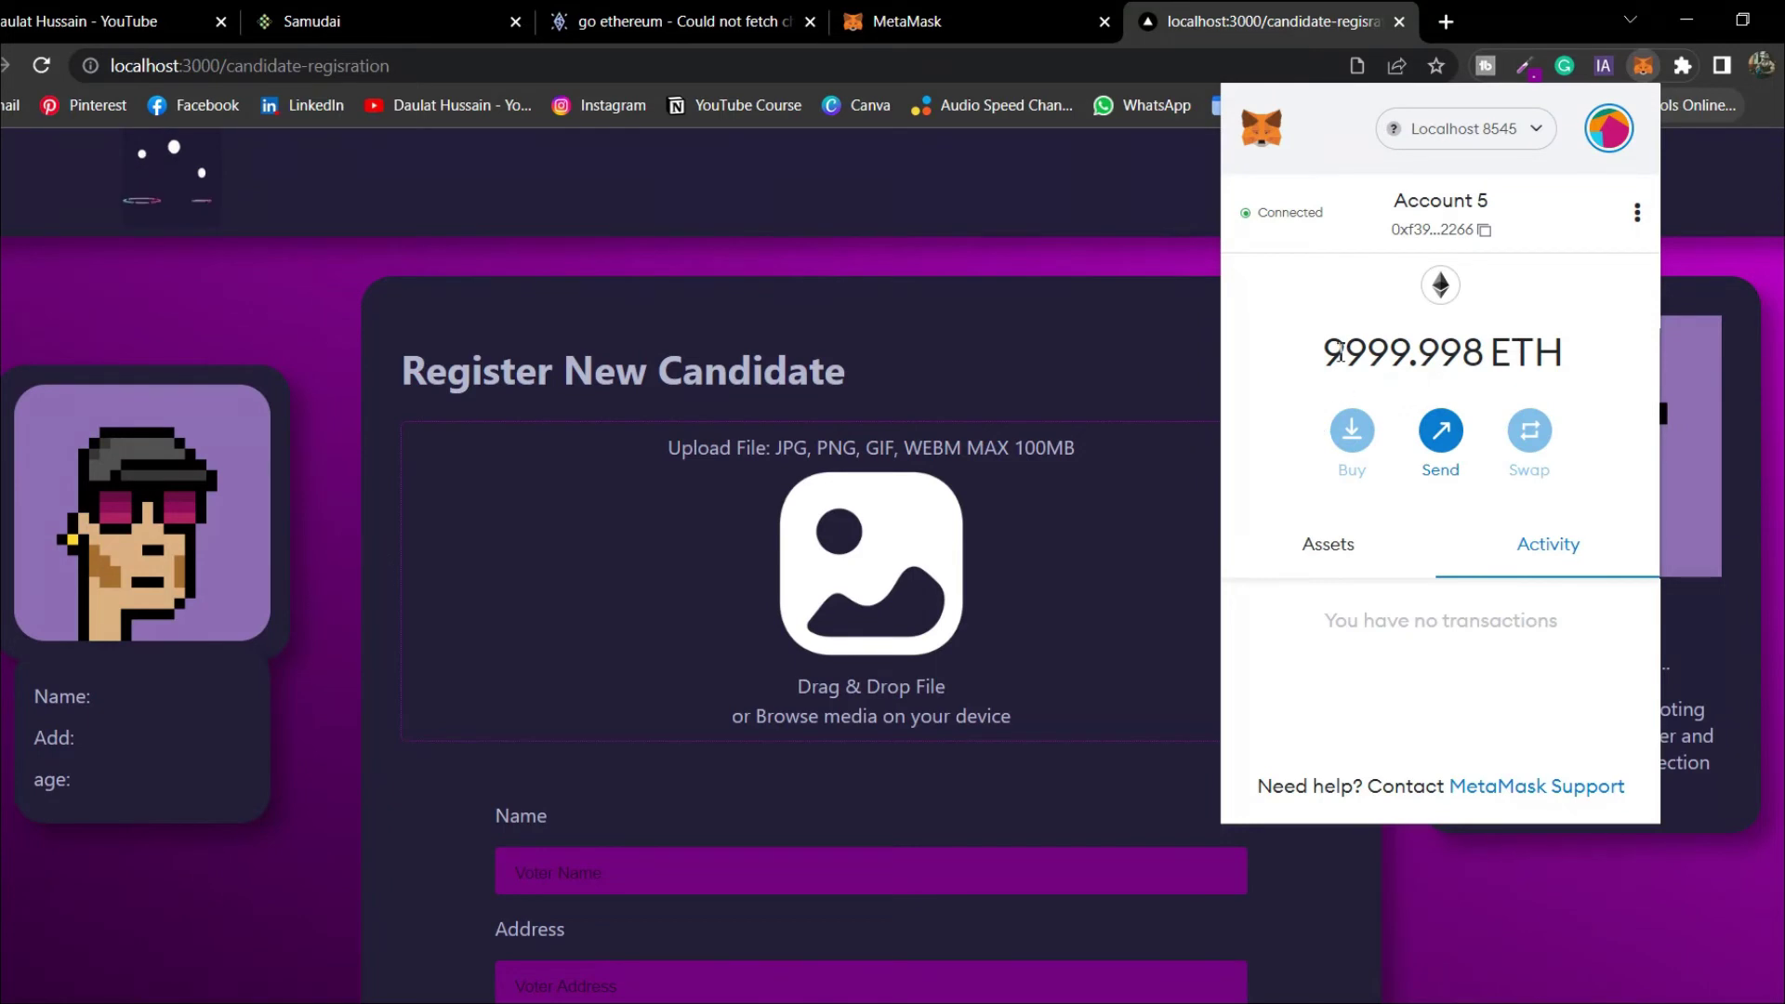
drag(1343, 351, 1560, 355)
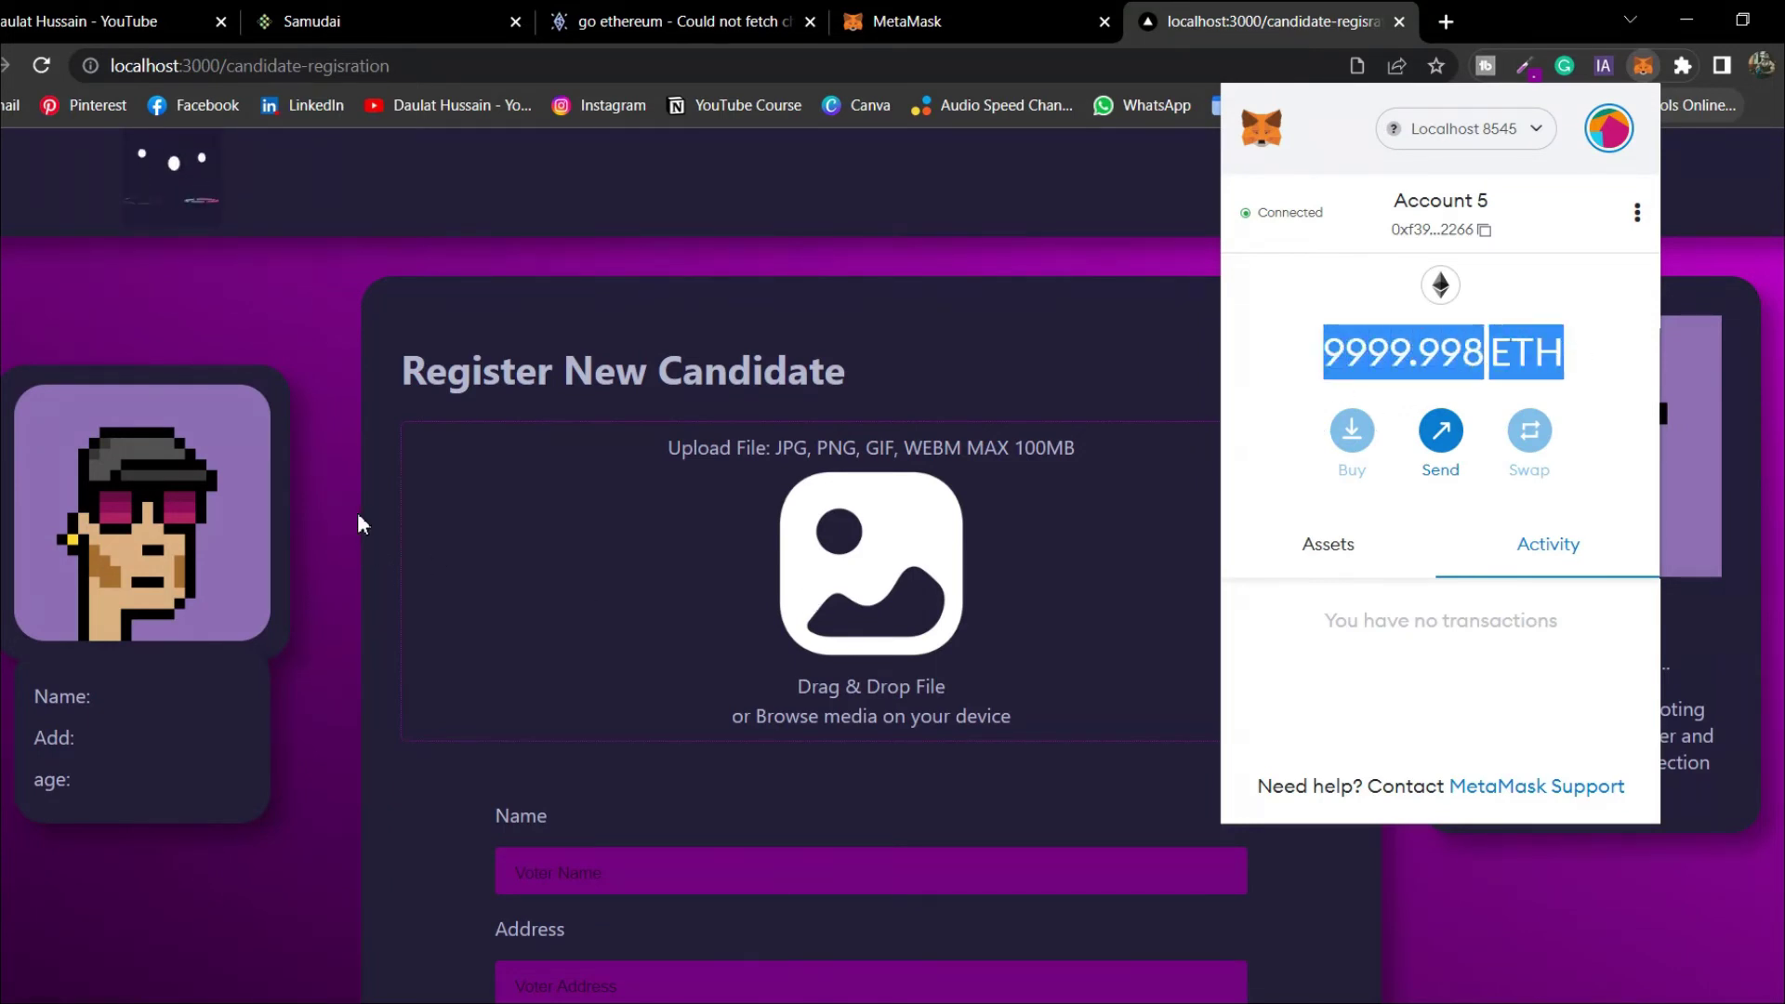
Enter the candidate's full name in the Name field
click(583, 258)
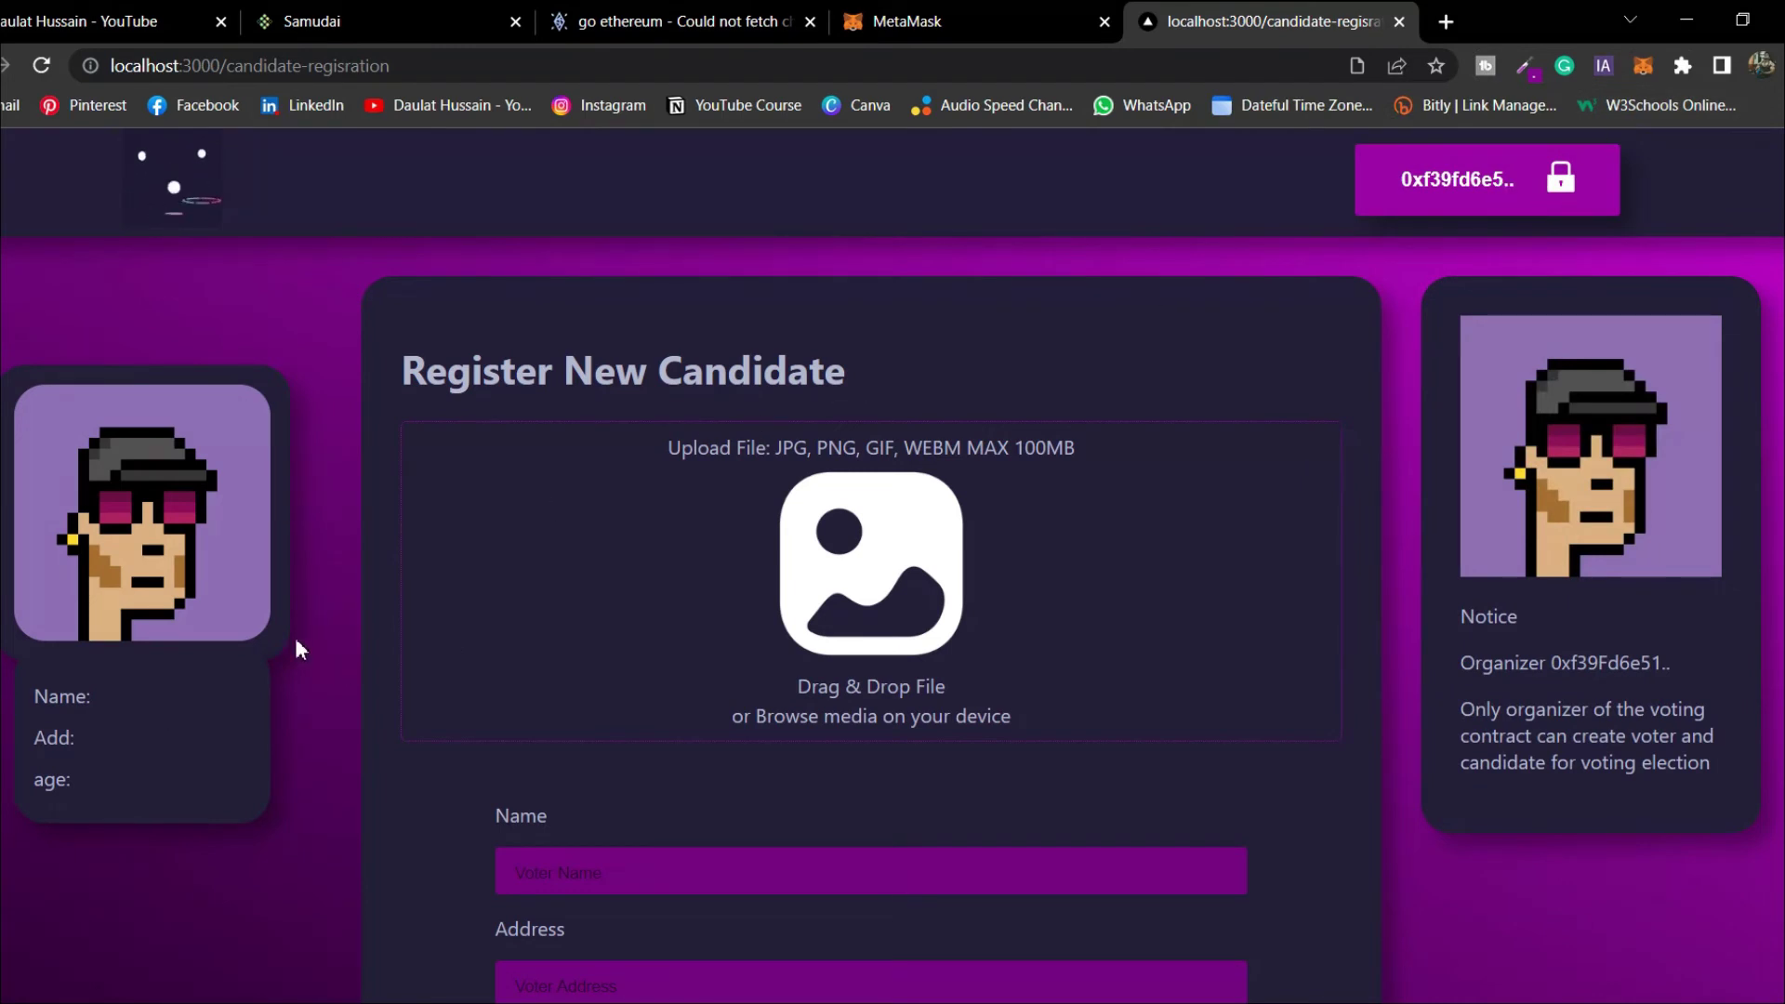
scroll(873, 861, down, 1)
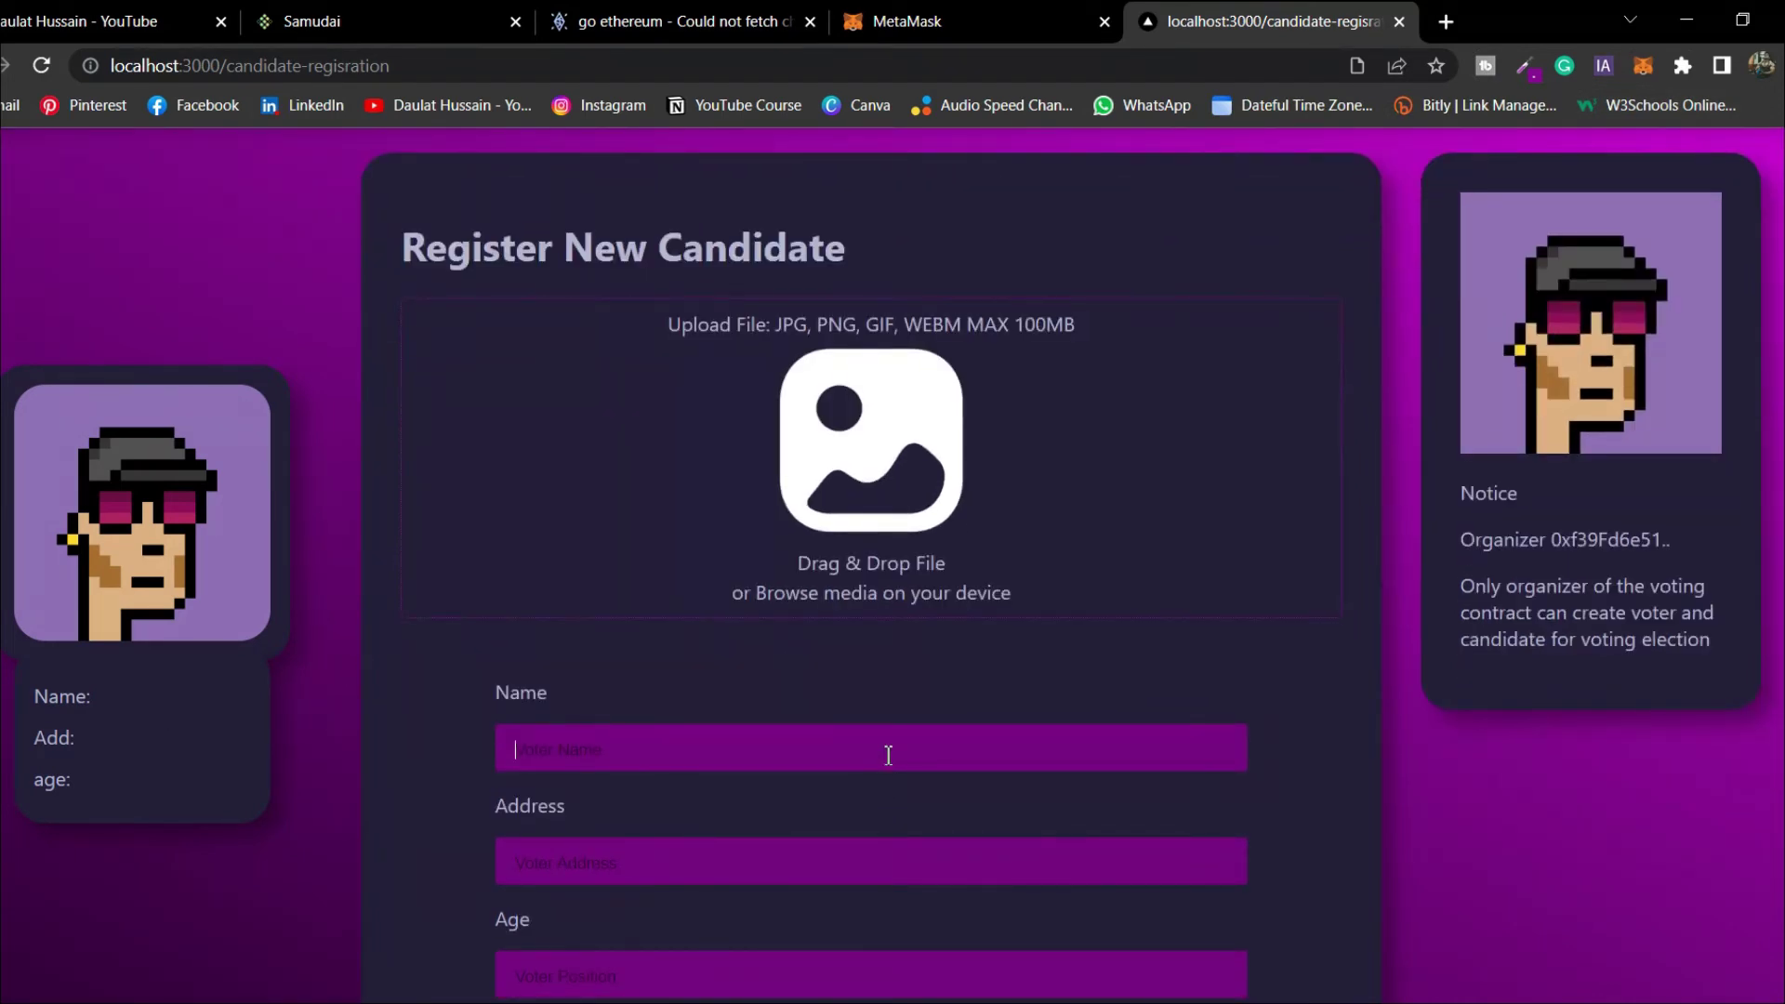
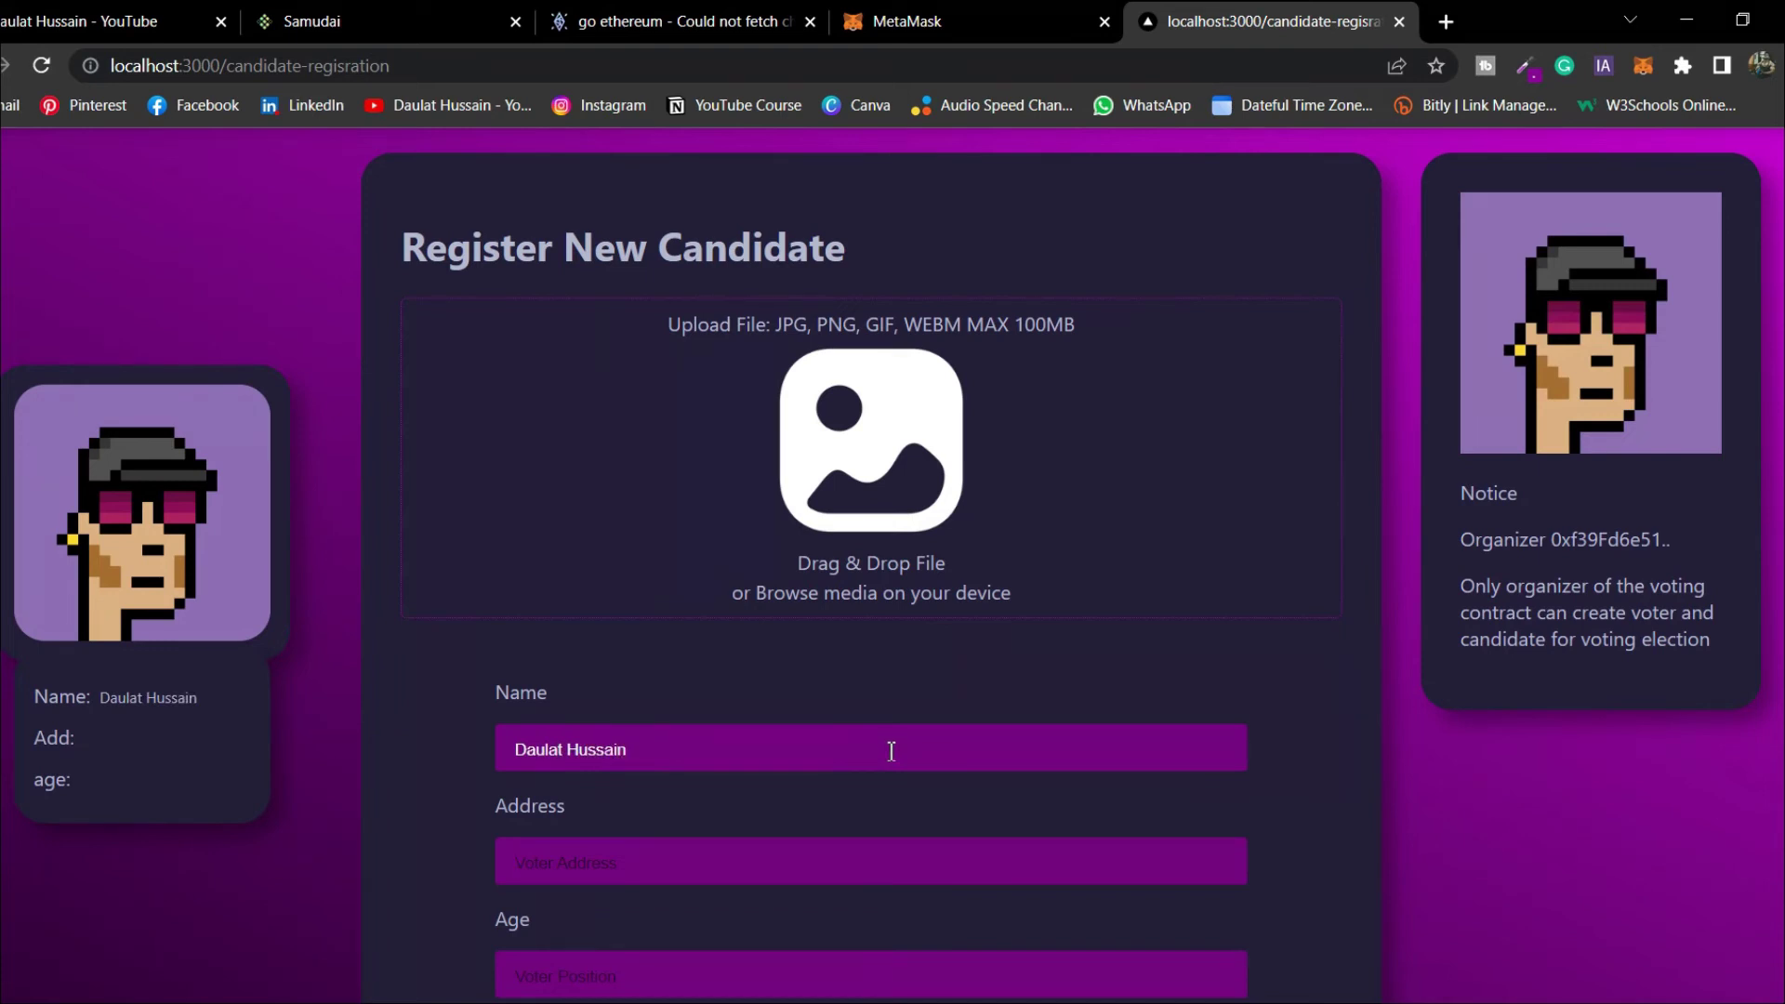
Paste Account 5's copied wallet address into Address and enter Hey as the age
click(1644, 66)
click(1440, 221)
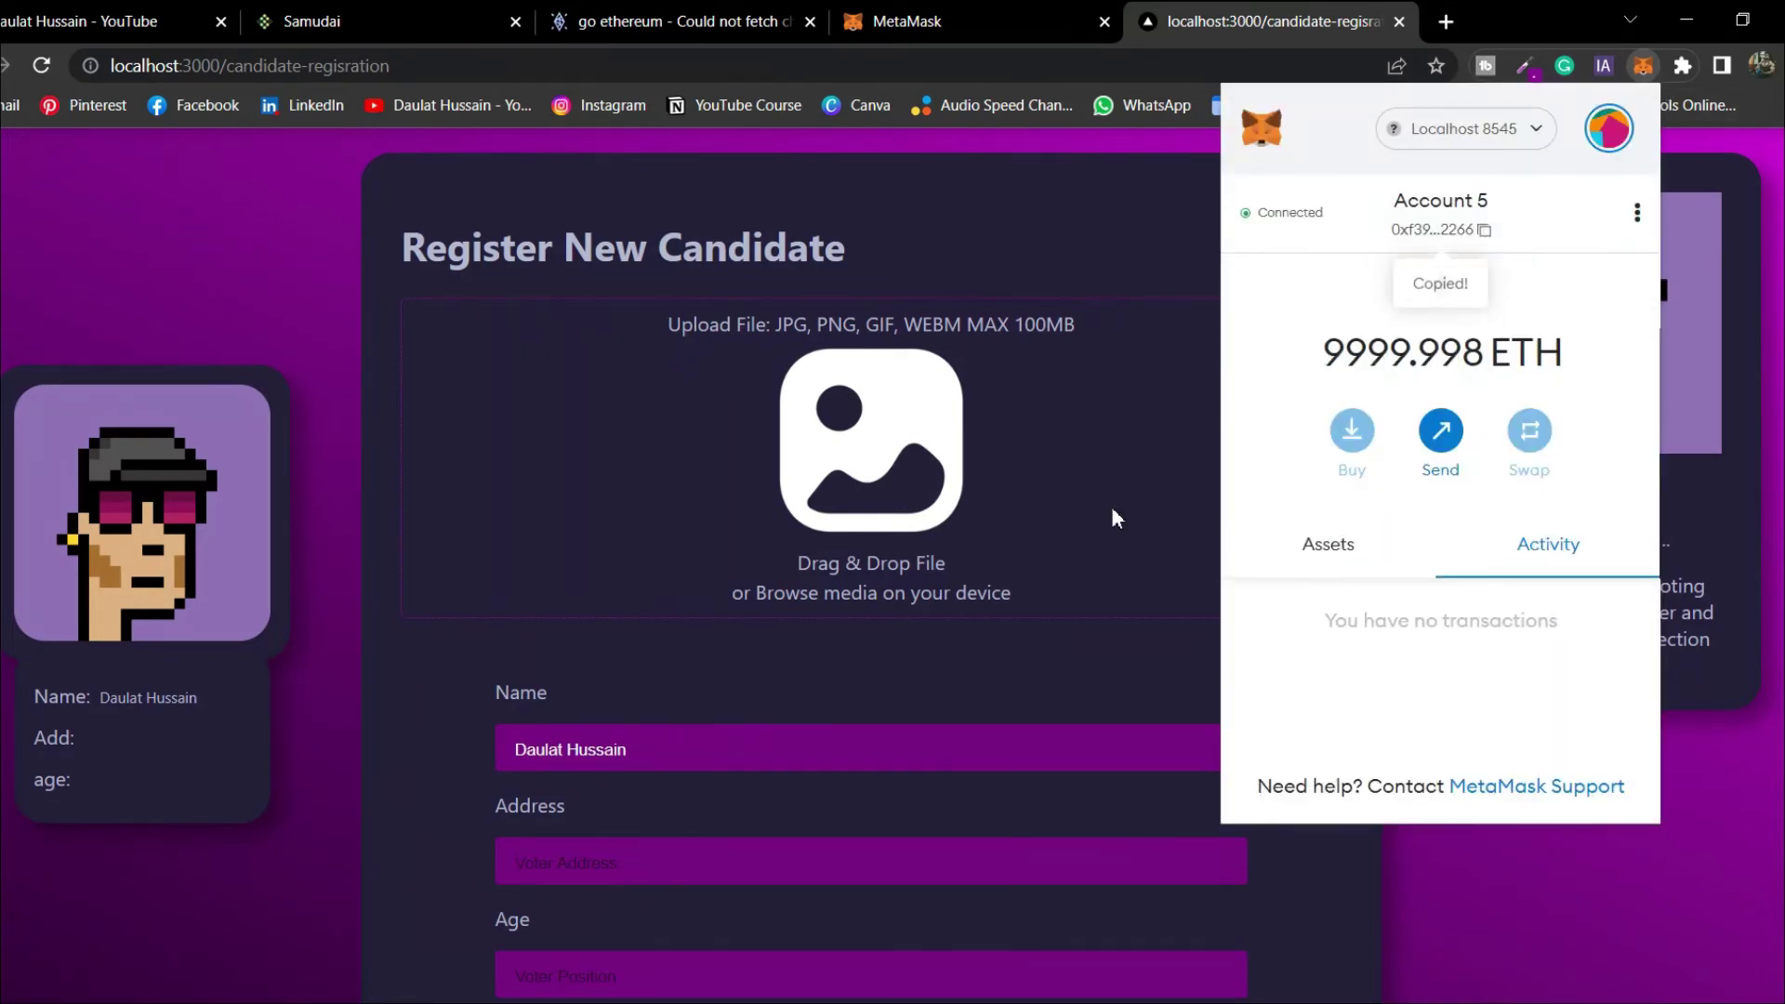
click(738, 857)
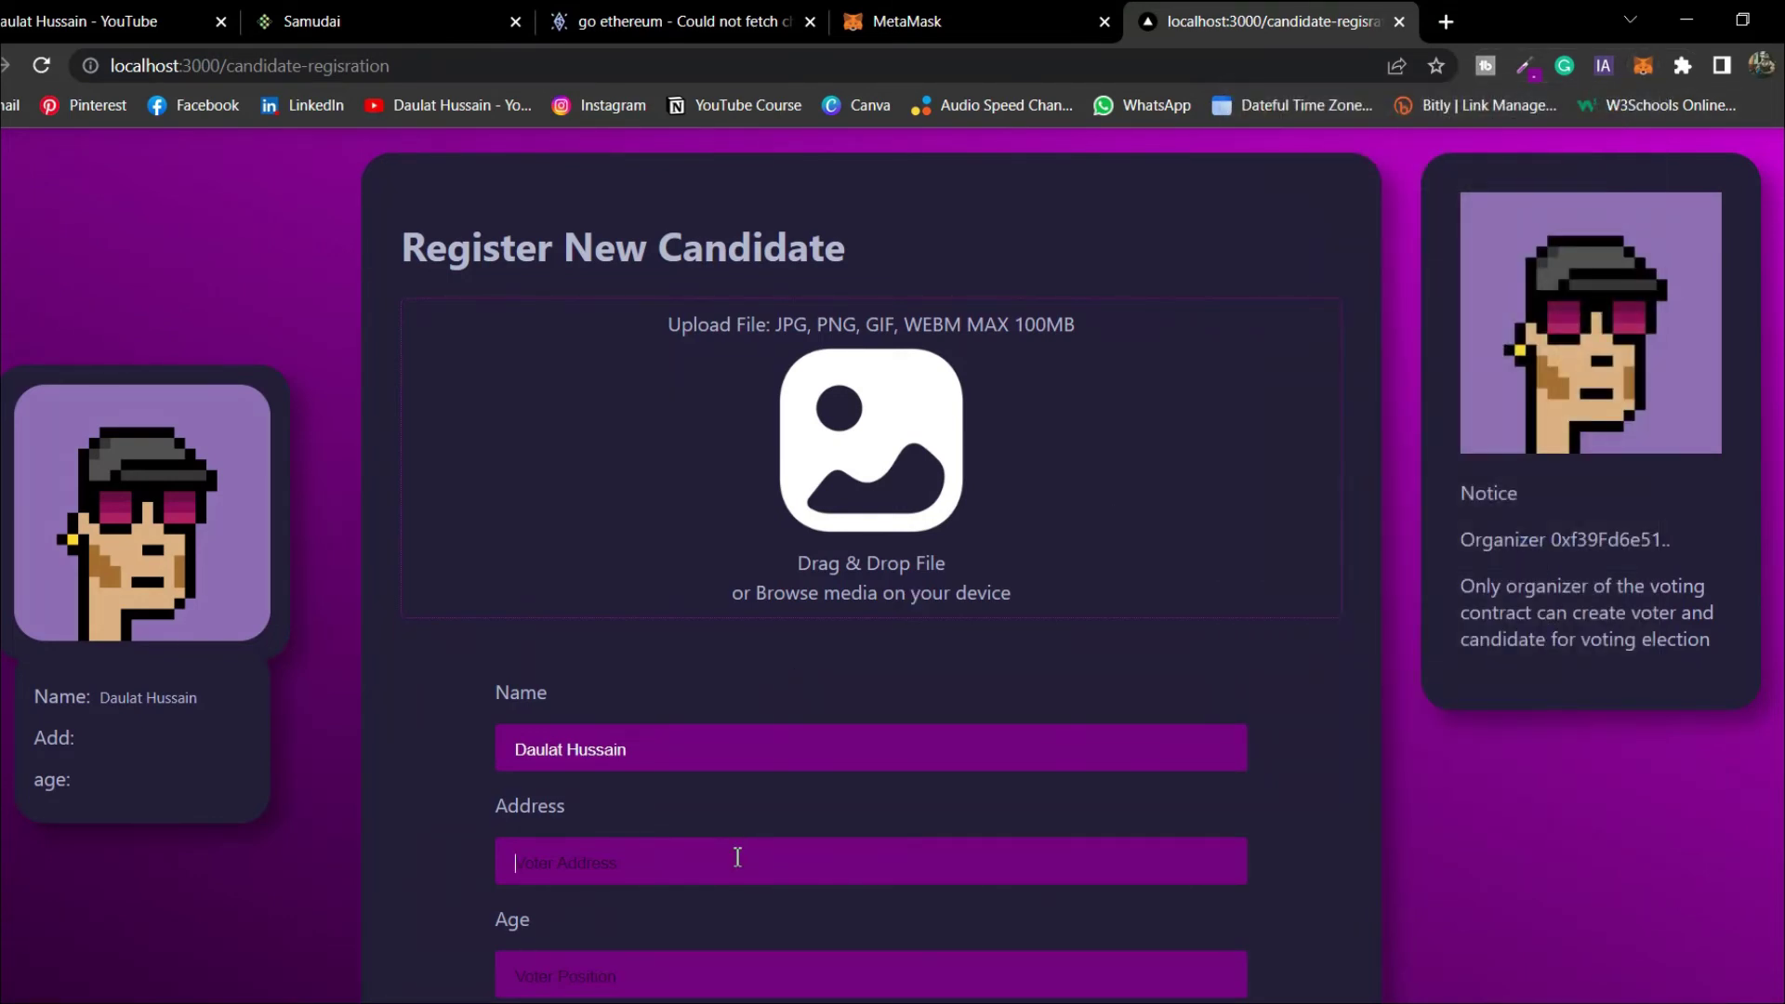
key(ctrl+v)
scroll(752, 836, down, 2)
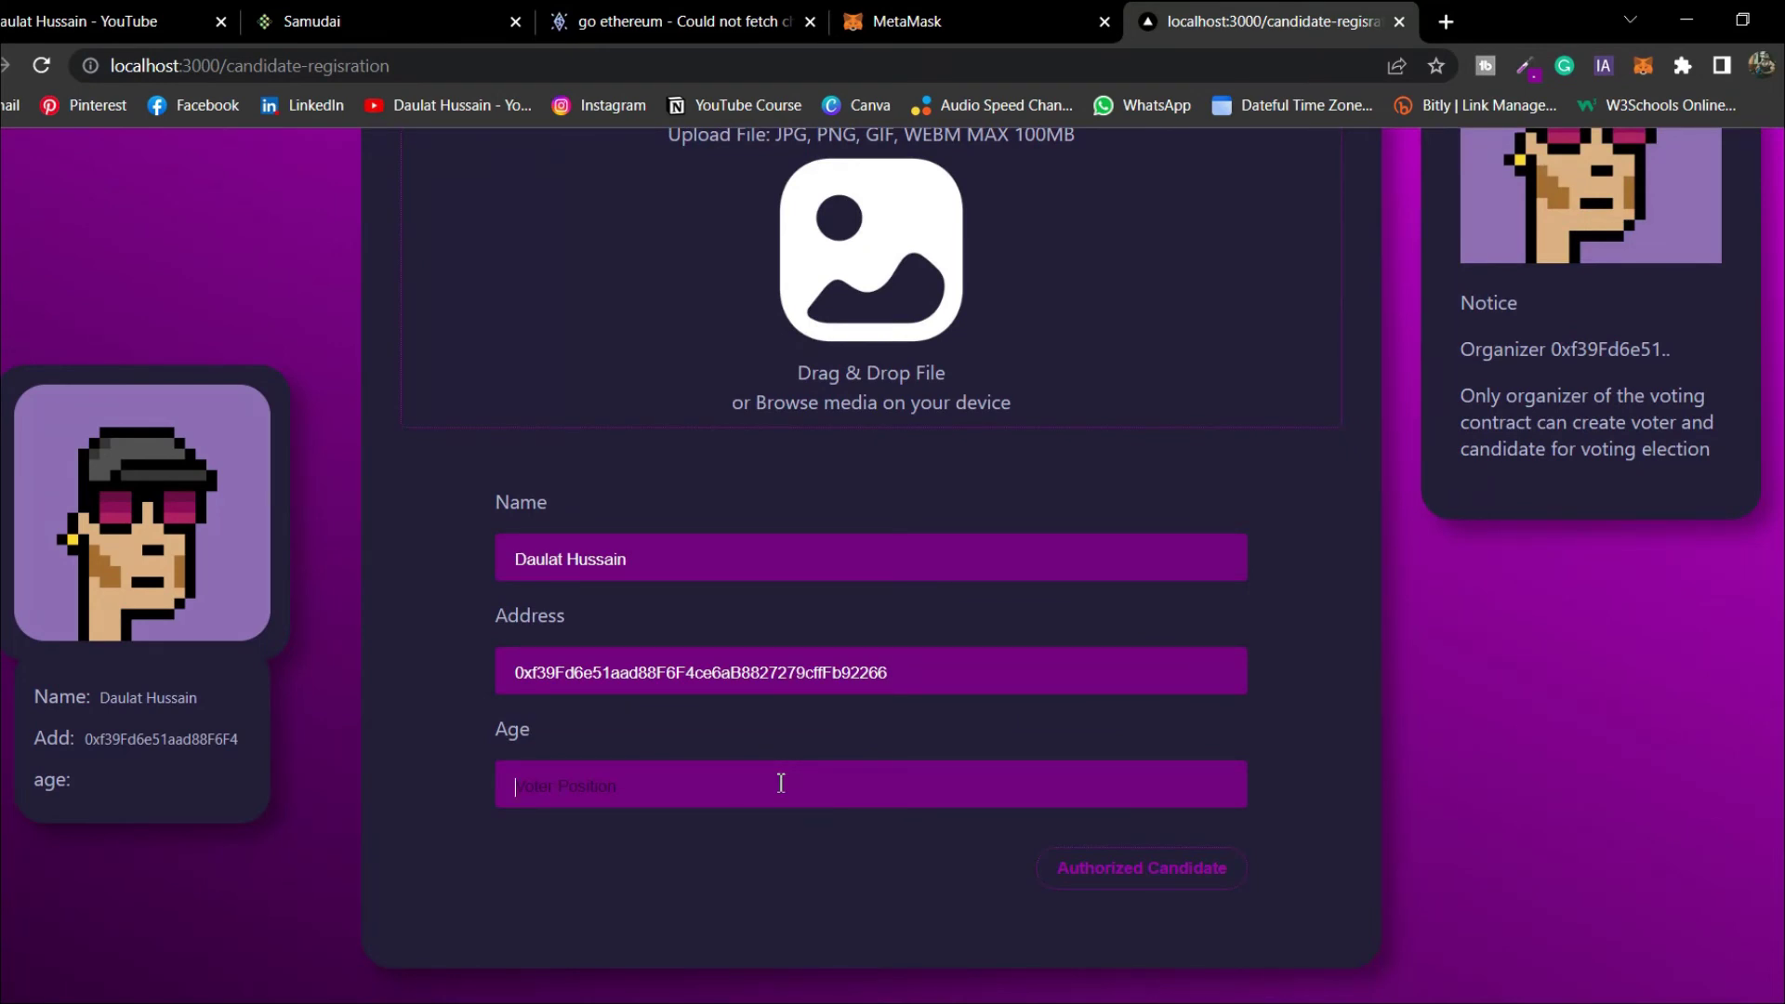
text(Hey)
key(shift+Right)
Submit Authorized Candidate and confirm the 0.000895 ETH contract interaction in MetaMask
click(1177, 886)
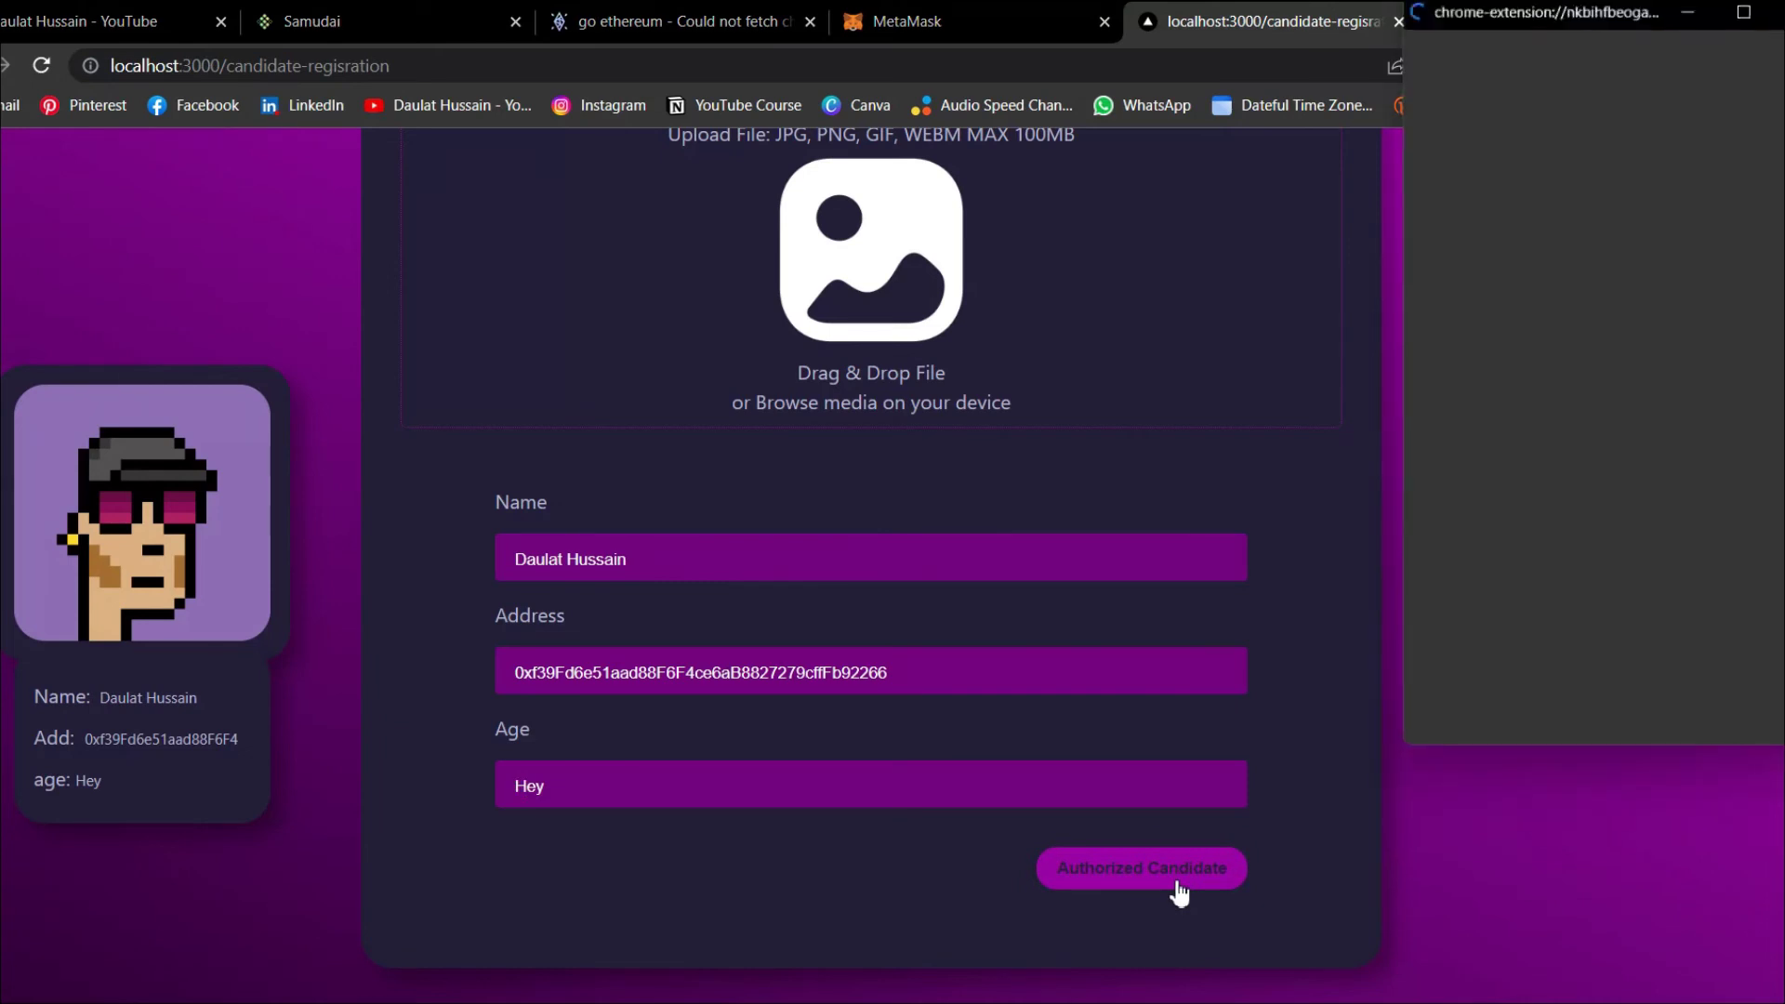
drag(1473, 17, 825, 174)
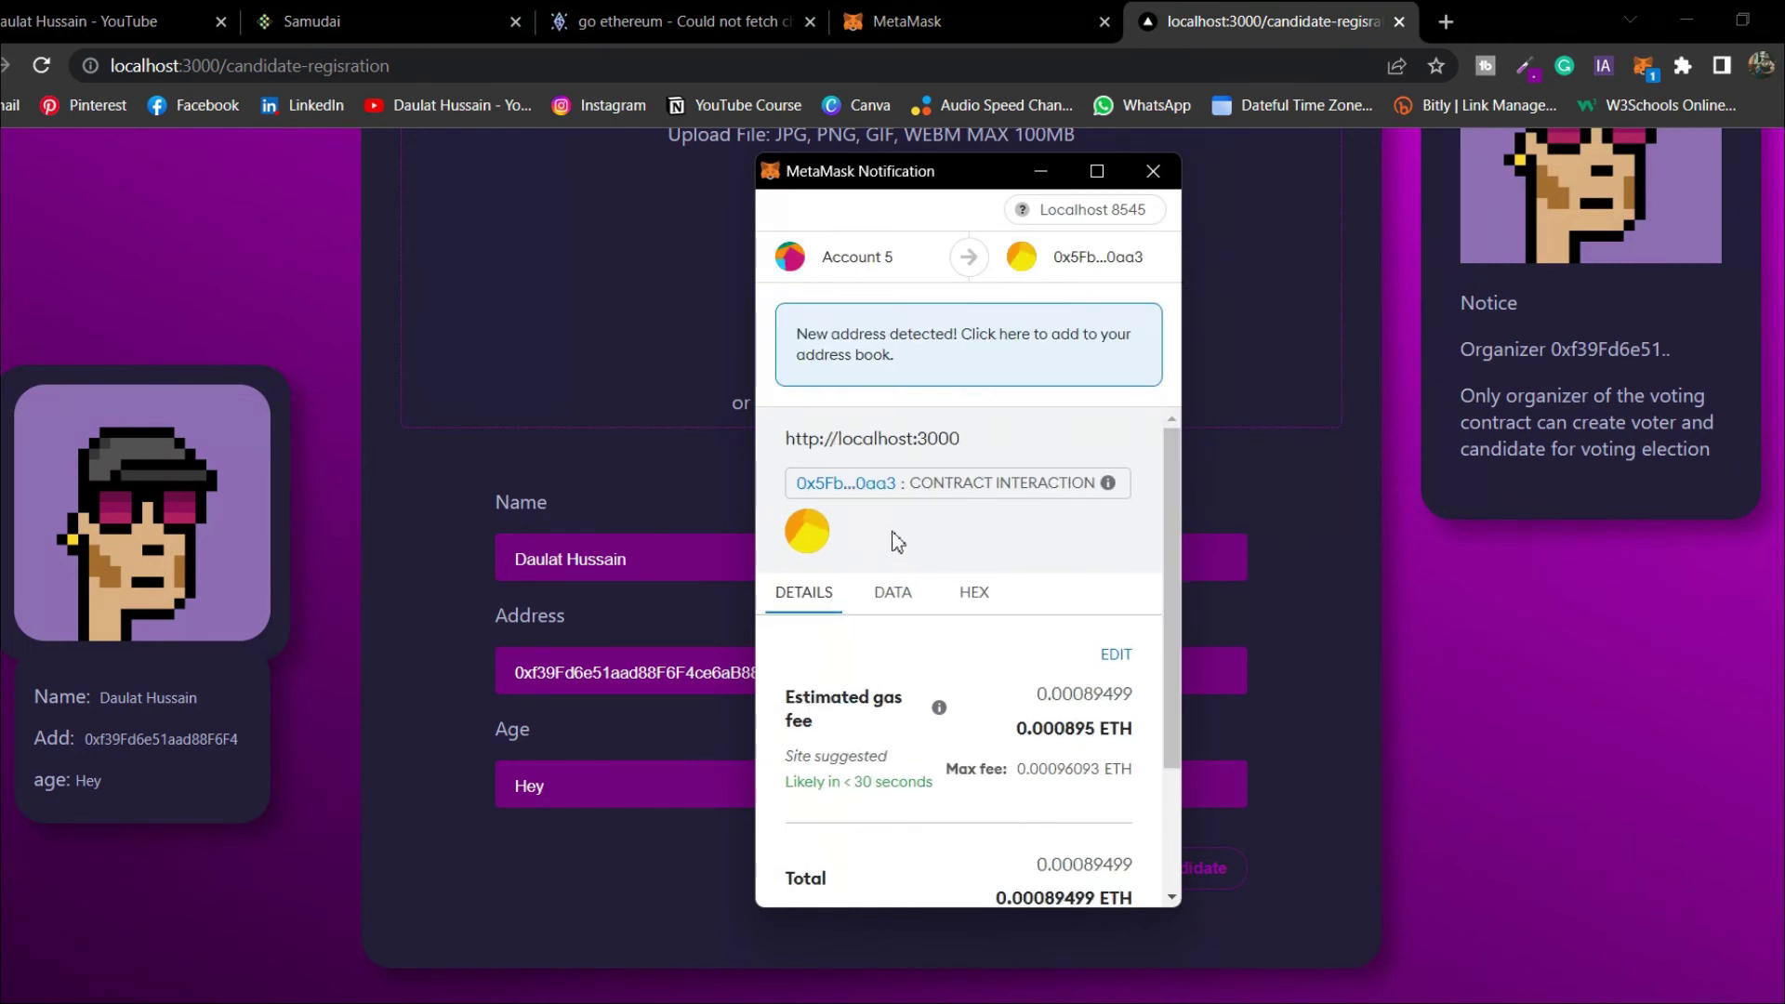
drag(911, 483, 1106, 500)
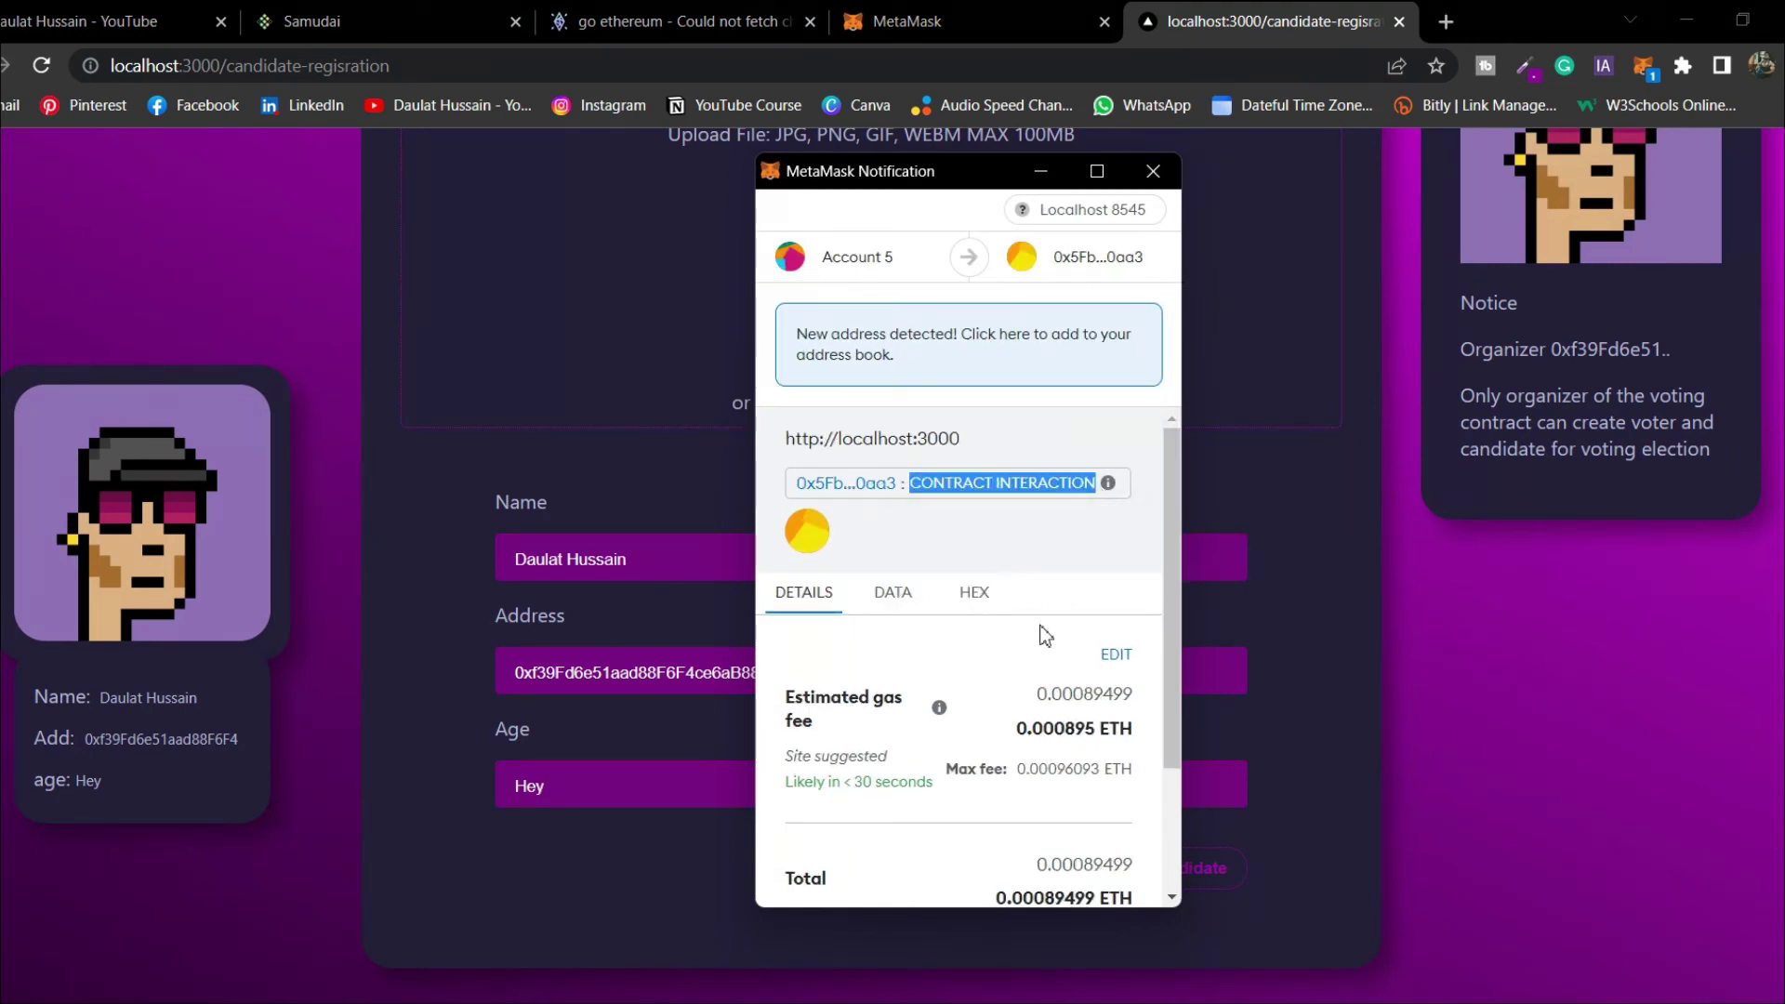
scroll(1014, 725, down, 2)
click(1039, 882)
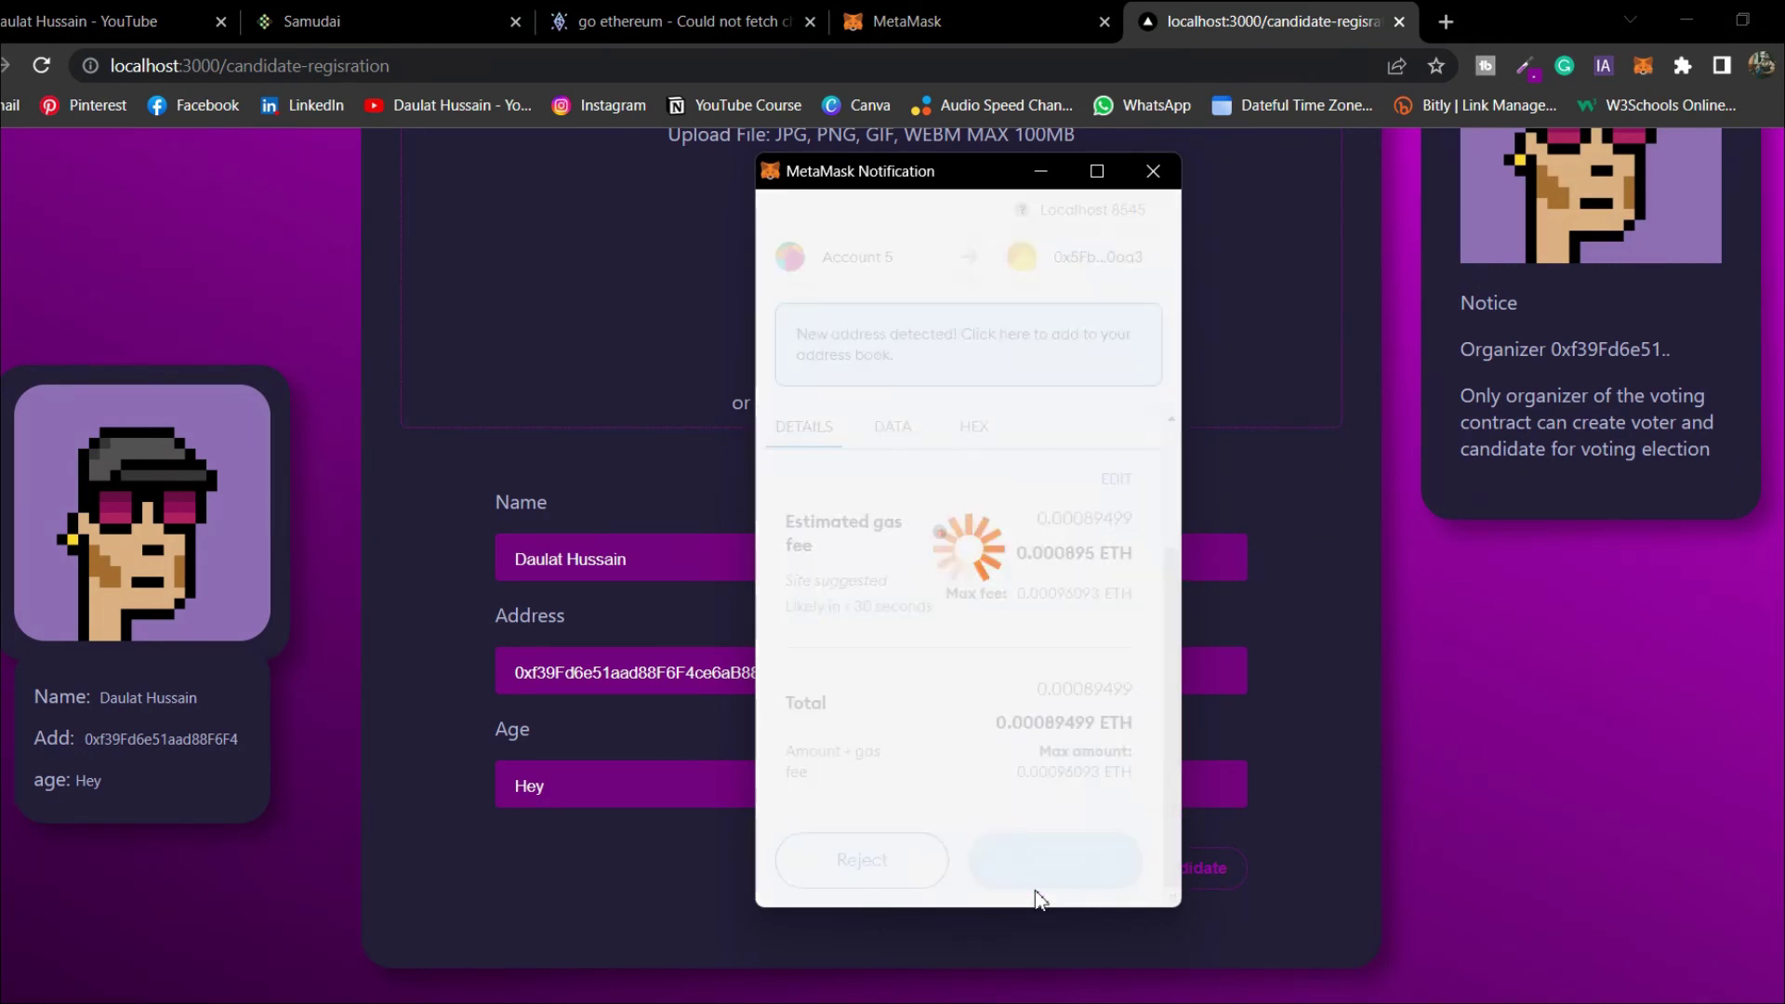